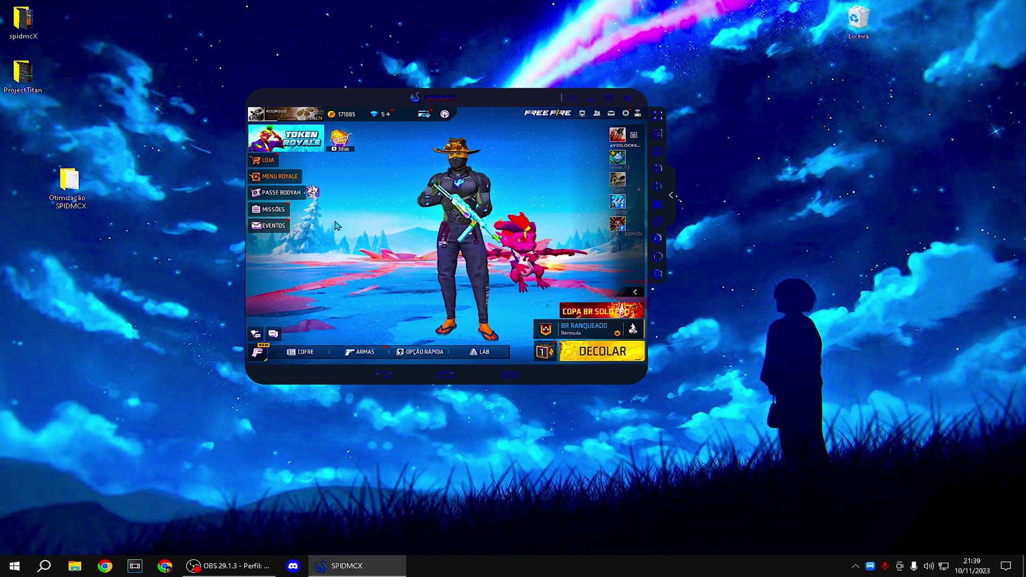
Reposition the "Otimização SPIDMCX" folder on the desktop and open it
{"action": "left_click_drag", "start_coordinate": [72, 185], "coordinate": [97, 258]}
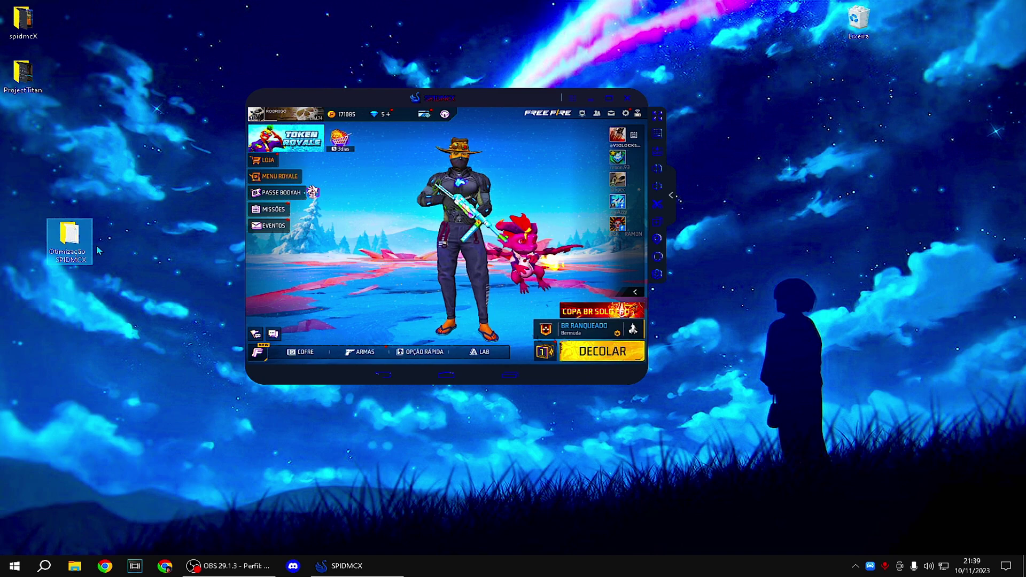
{"action": "left_click_drag", "start_coordinate": [79, 251], "coordinate": [122, 301]}
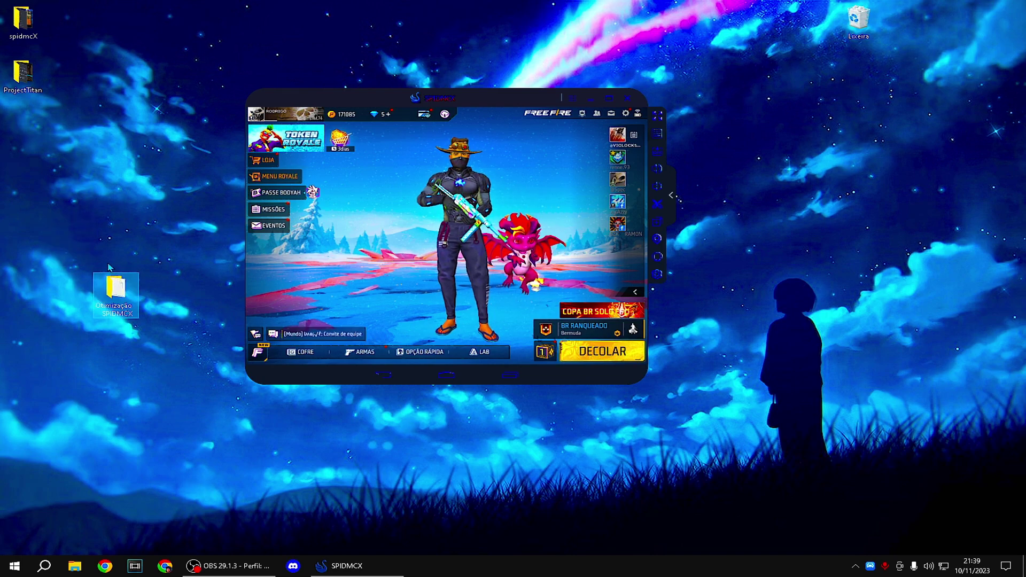
{"action": "double_click", "coordinate": [114, 289]}
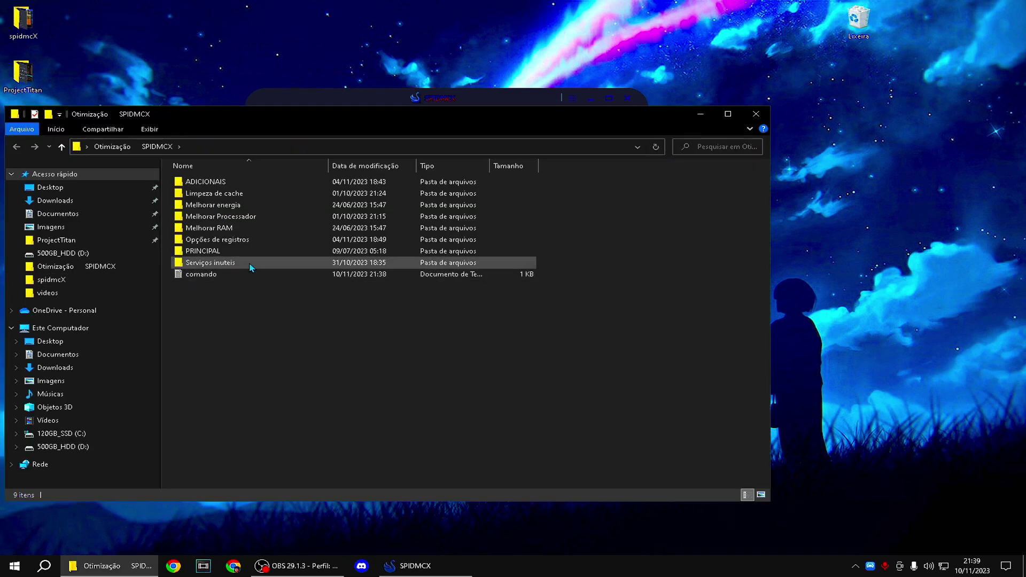
{"action": "mouse_move", "coordinate": [284, 329]}
{"action": "left_mouse_down"}
{"action": "mouse_move", "coordinate": [266, 166]}
{"action": "mouse_move", "coordinate": [283, 302]}
{"action": "mouse_move", "coordinate": [246, 178]}
{"action": "mouse_move", "coordinate": [279, 300]}
{"action": "mouse_move", "coordinate": [269, 184]}
{"action": "mouse_move", "coordinate": [271, 316]}
{"action": "left_mouse_up"}
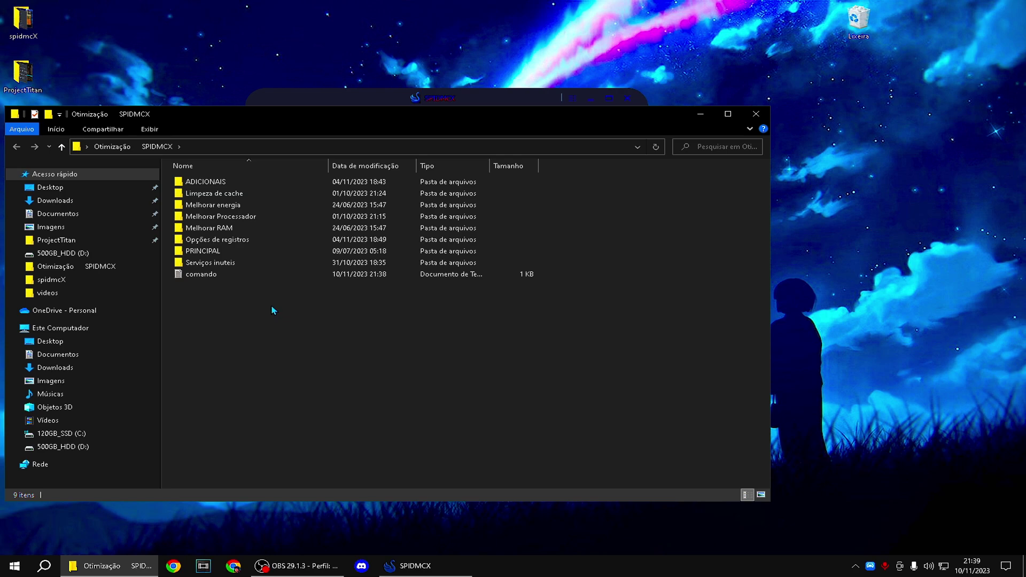
Copy the command "powercfg -duplicatescheme e9a42b02-d5df-448d-aa00-03f14749eb61" from the "comando" text file and close the file
{"action": "double_click", "coordinate": [217, 278]}
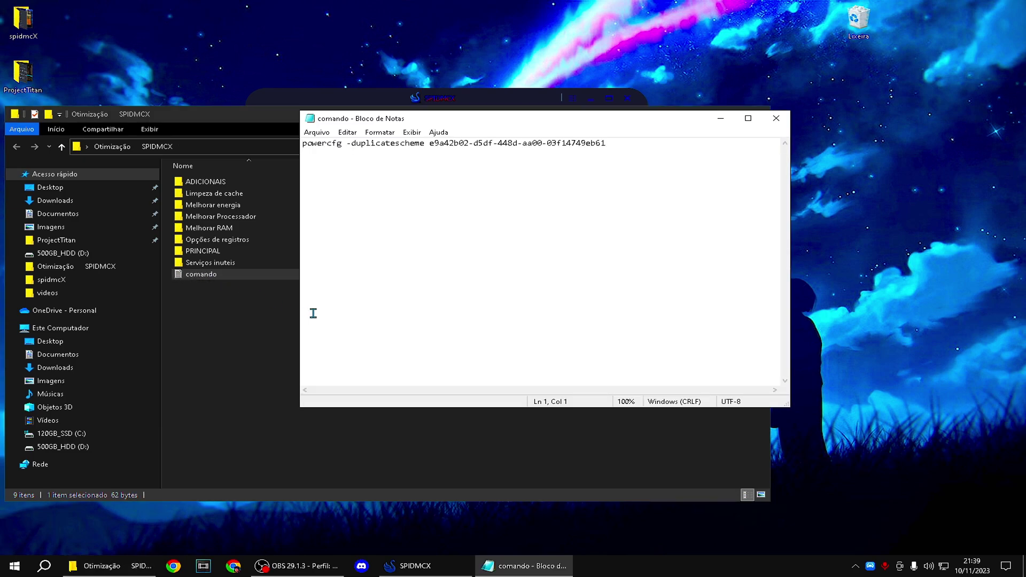
{"action": "left_click", "coordinate": [627, 146]}
{"action": "left_click_drag", "start_coordinate": [627, 145], "coordinate": [301, 145]}
{"action": "key", "text": "ctrl+c"}
{"action": "left_click", "coordinate": [304, 149]}
{"action": "left_click", "coordinate": [776, 118]}
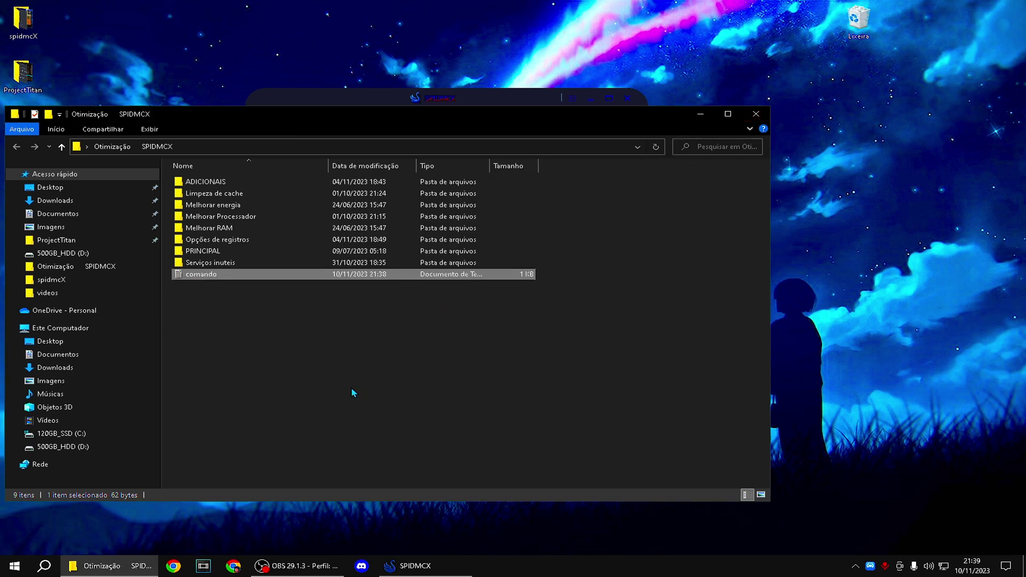
Search Windows for cmd and run Prompt de Comando as administrator
{"action": "key", "text": "super"}
{"action": "key", "text": "Escape"}
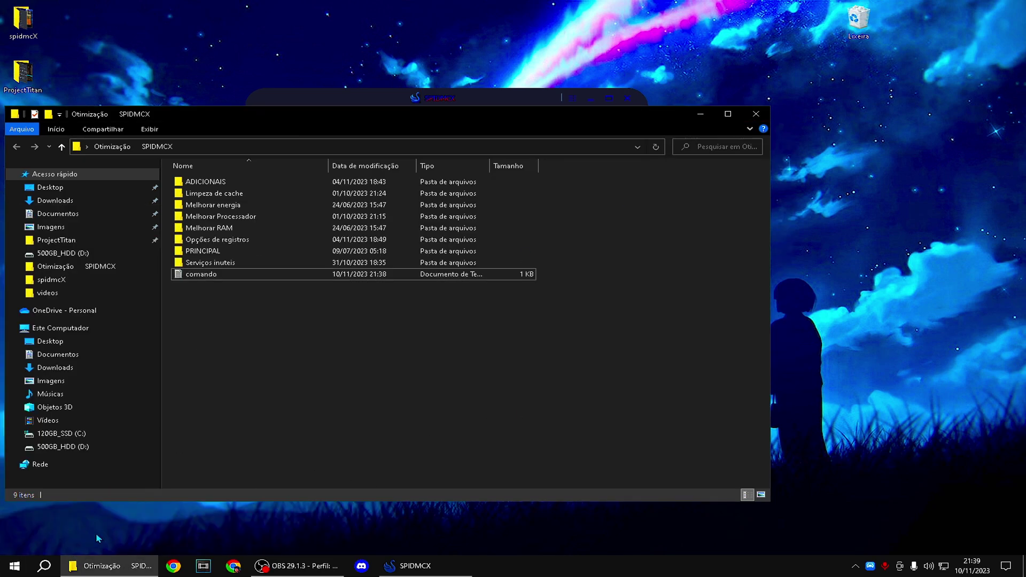
{"action": "left_click", "coordinate": [46, 569]}
{"action": "type", "text": "cmd"}
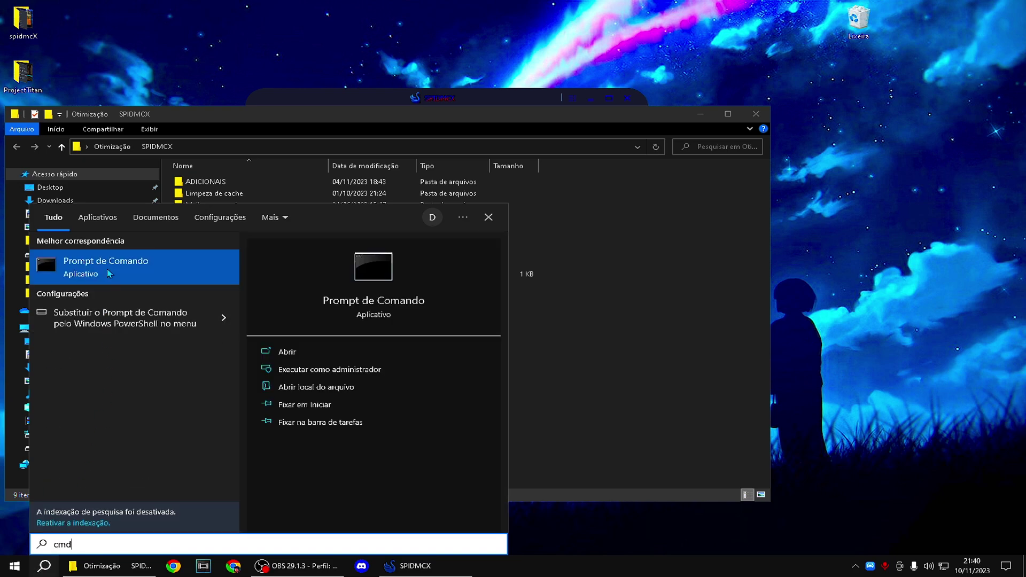
{"action": "right_click", "coordinate": [106, 269]}
{"action": "left_click", "coordinate": [160, 282]}
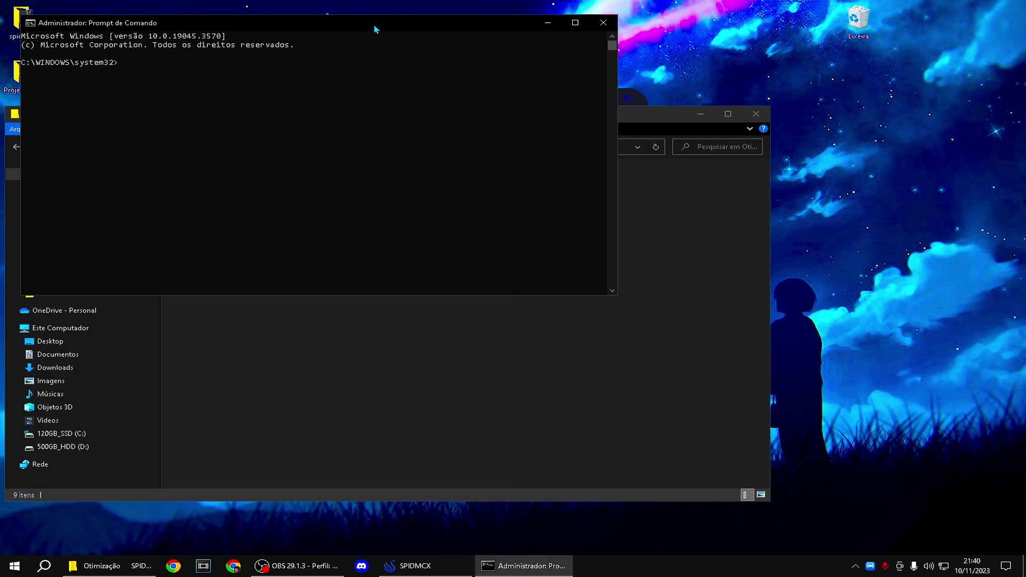
Paste the copied powercfg -duplicatescheme command at the prompt, and close the Command Prompt without running it
{"action": "left_click_drag", "start_coordinate": [373, 24], "coordinate": [563, 65]}
{"action": "key", "text": "ctrl+v"}
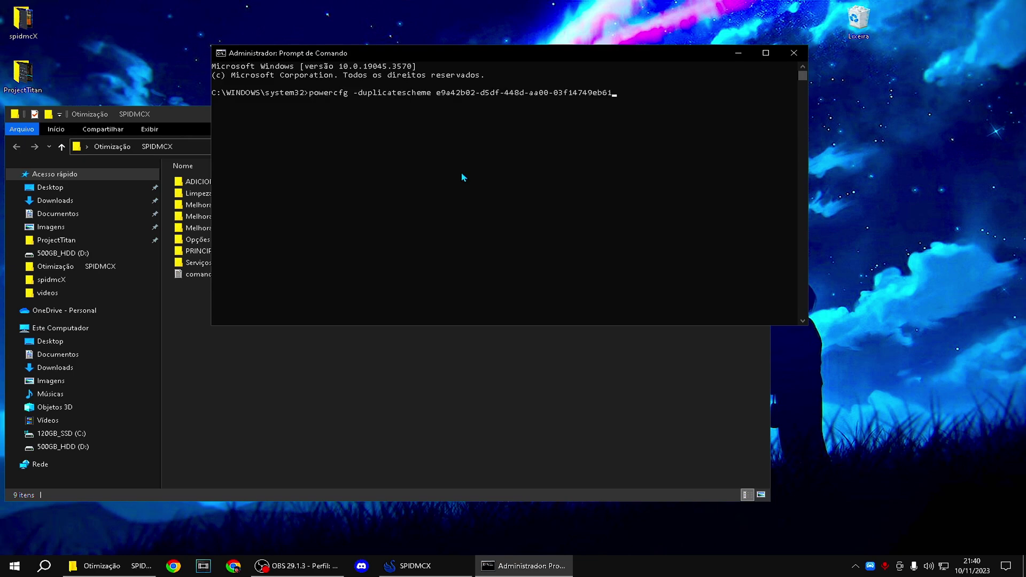
{"action": "left_click_drag", "start_coordinate": [587, 53], "coordinate": [578, 80]}
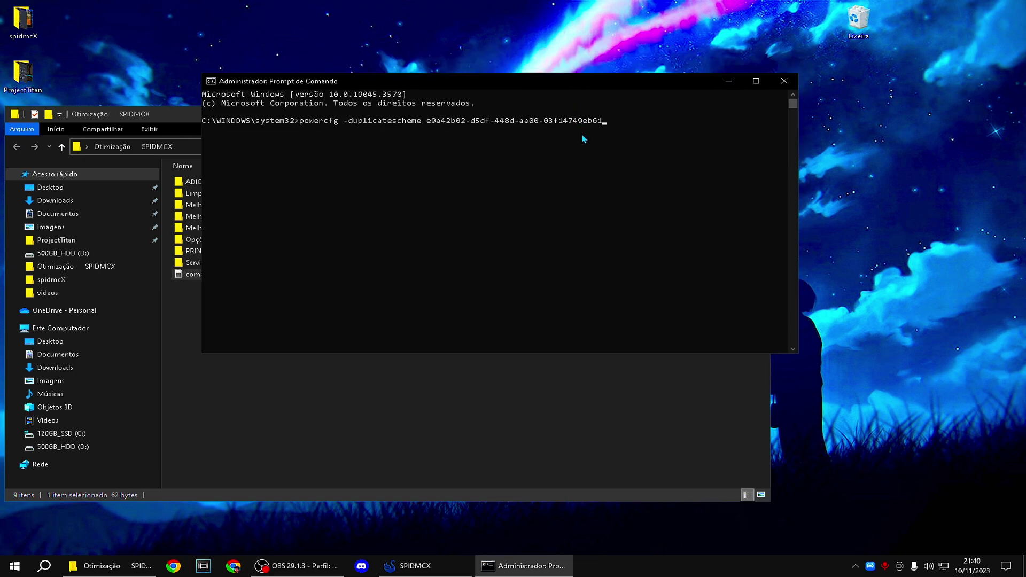
{"action": "left_click_drag", "start_coordinate": [626, 129], "coordinate": [303, 122]}
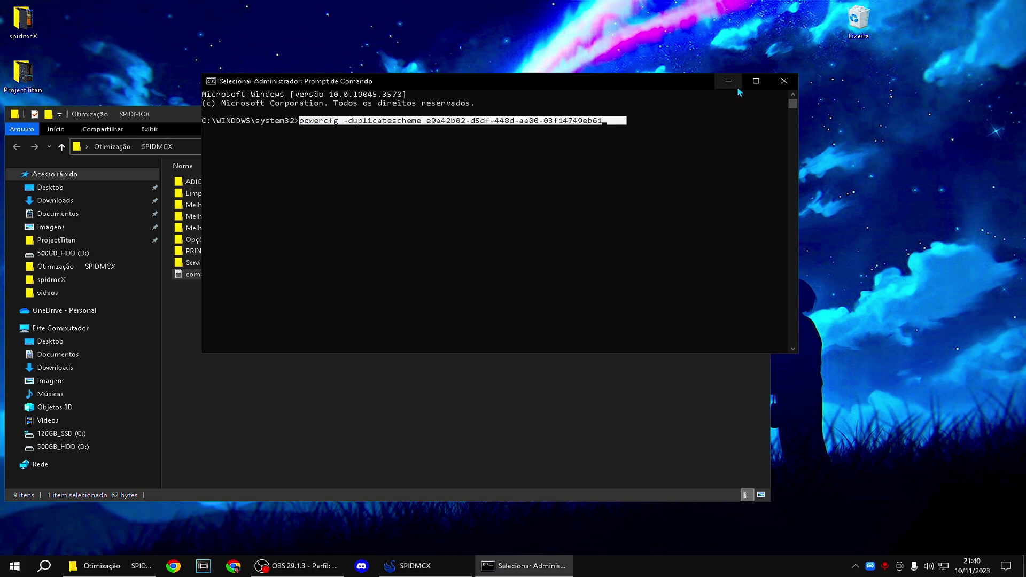
{"action": "left_click", "coordinate": [783, 83]}
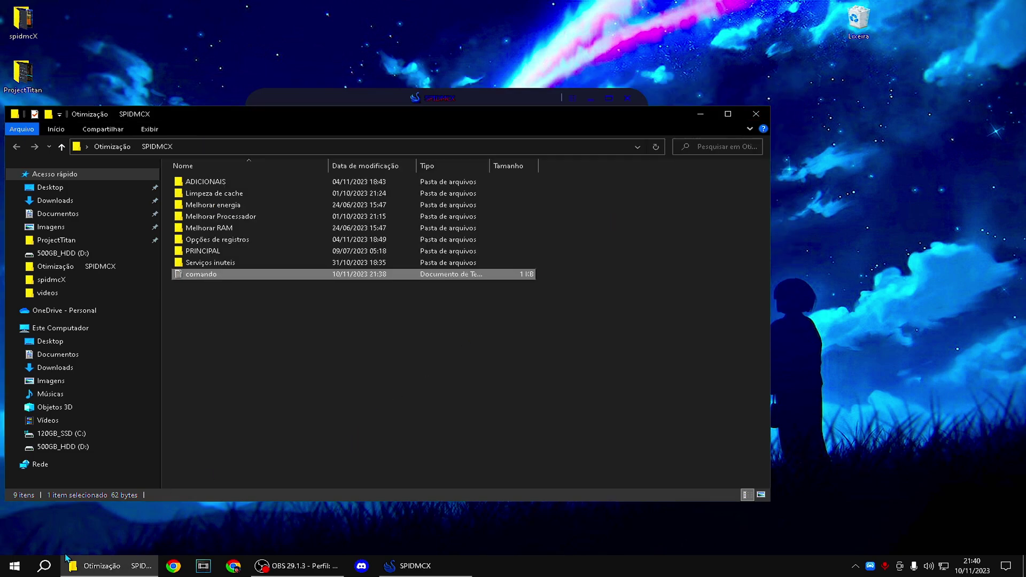
Search Windows for "energia", open the power plan page of Opções de Energia, and maximize its window
{"action": "left_click", "coordinate": [44, 567]}
{"action": "type", "text": "energia"}
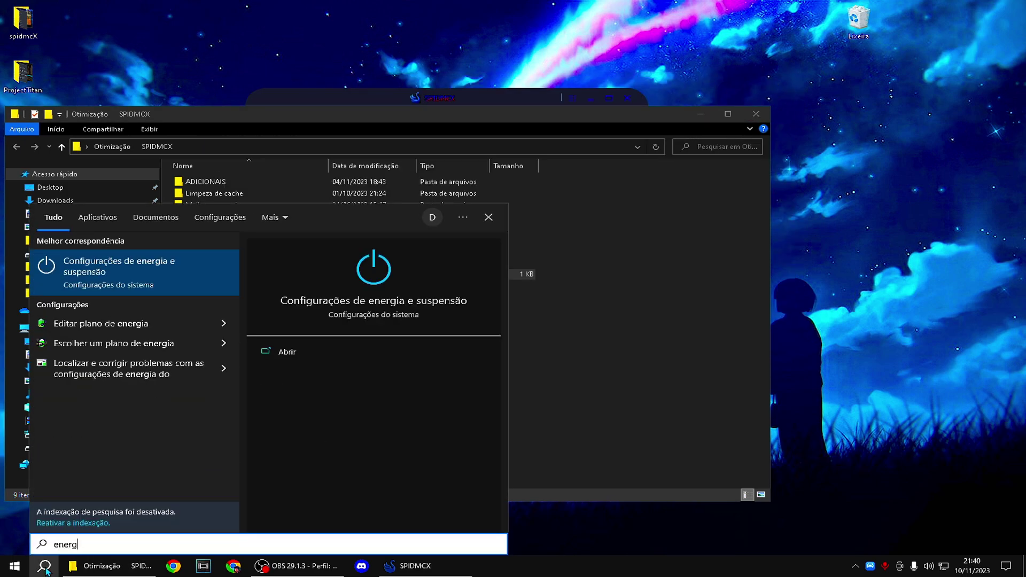
{"action": "left_click", "coordinate": [94, 325]}
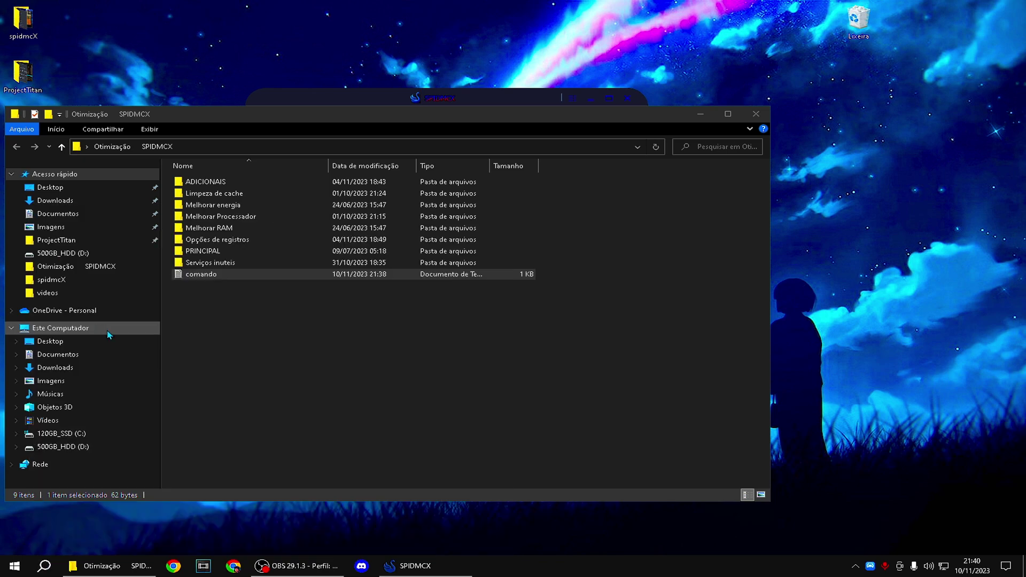
{"action": "left_click", "coordinate": [700, 118]}
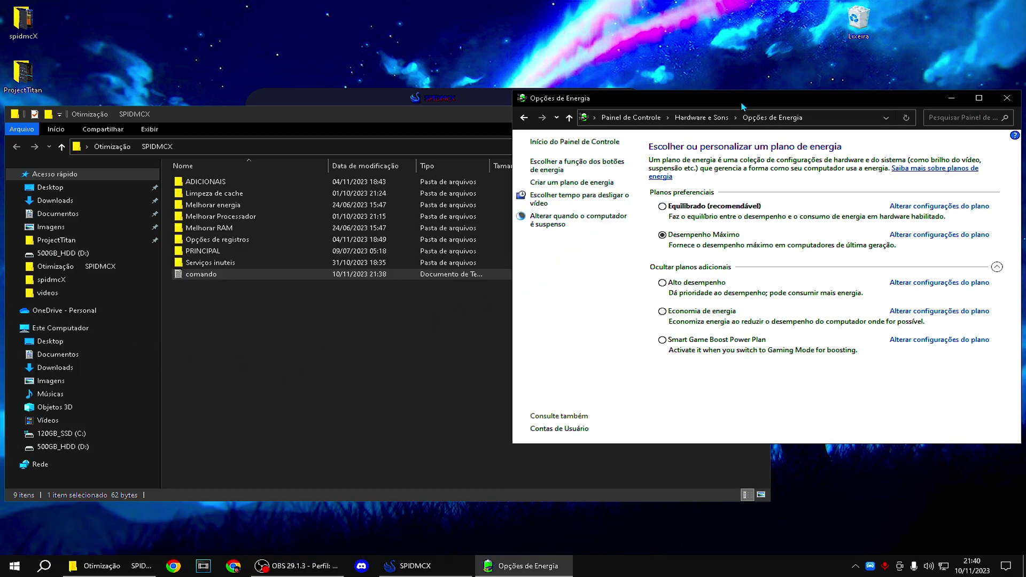
{"action": "left_click_drag", "start_coordinate": [739, 102], "coordinate": [488, 115]}
{"action": "left_click", "coordinate": [728, 113]}
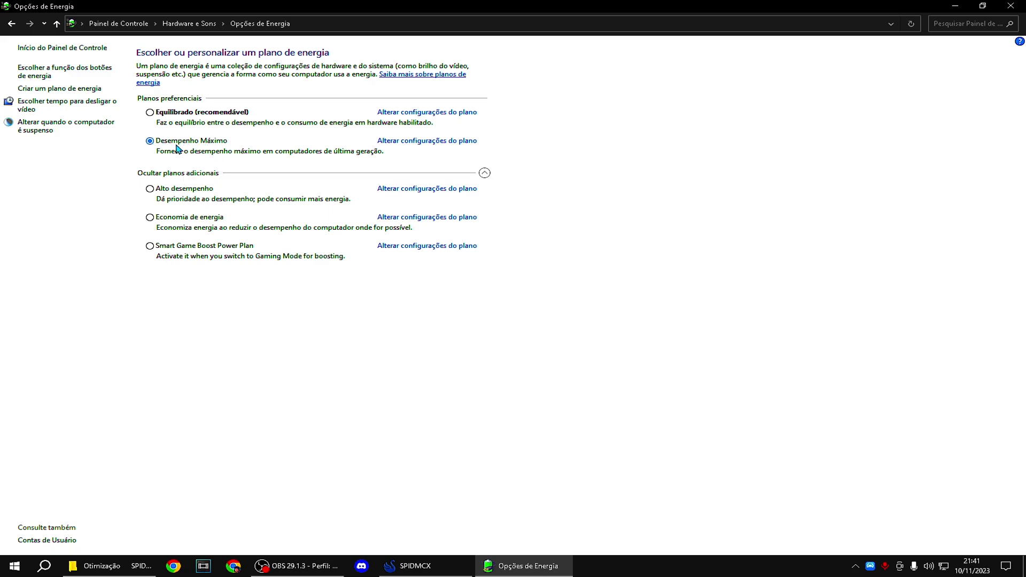
Choose the "Desempenho Máximo" power plan and close Opções de Energia
{"action": "left_click", "coordinate": [167, 193]}
{"action": "left_click", "coordinate": [194, 143]}
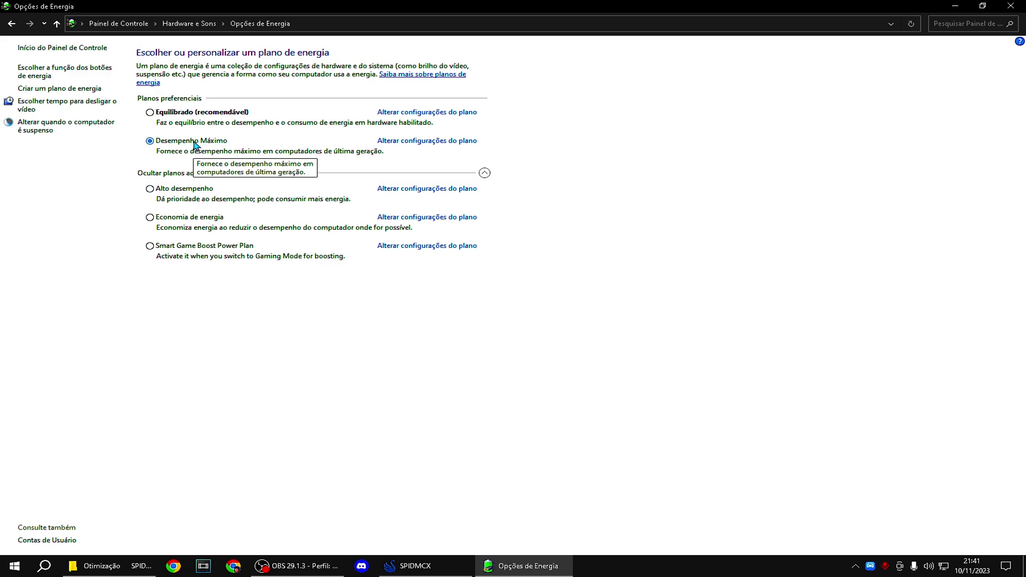
{"action": "double_click", "coordinate": [390, 5]}
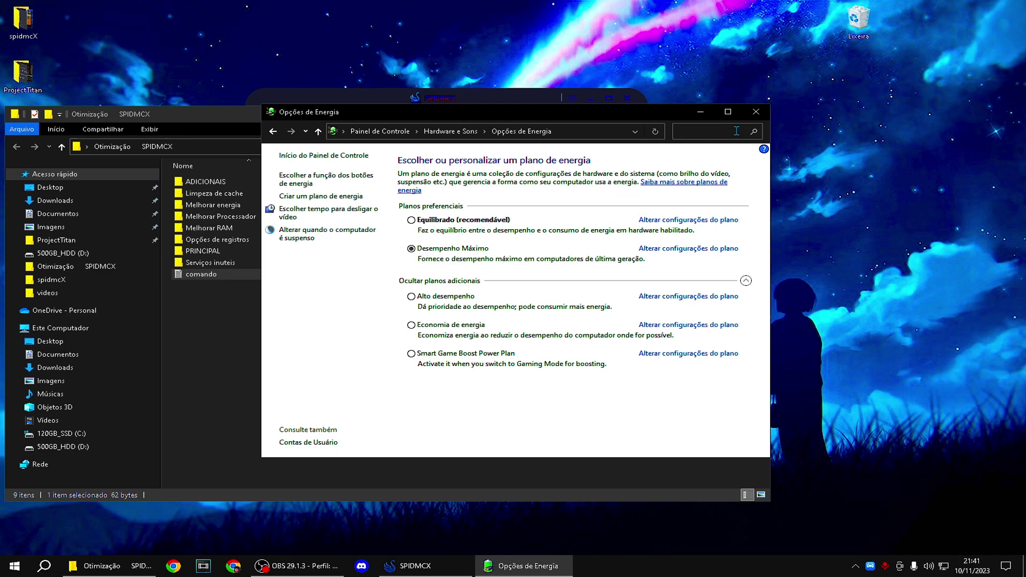
{"action": "left_click", "coordinate": [756, 111]}
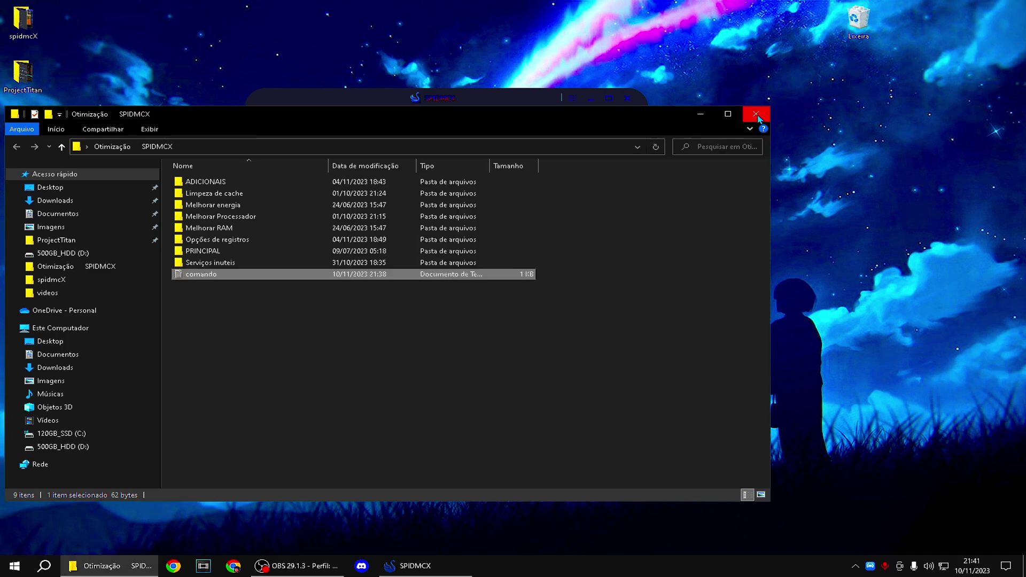
Open the PRINCIPAL folder and launch the dControl application
{"action": "double_click", "coordinate": [422, 251]}
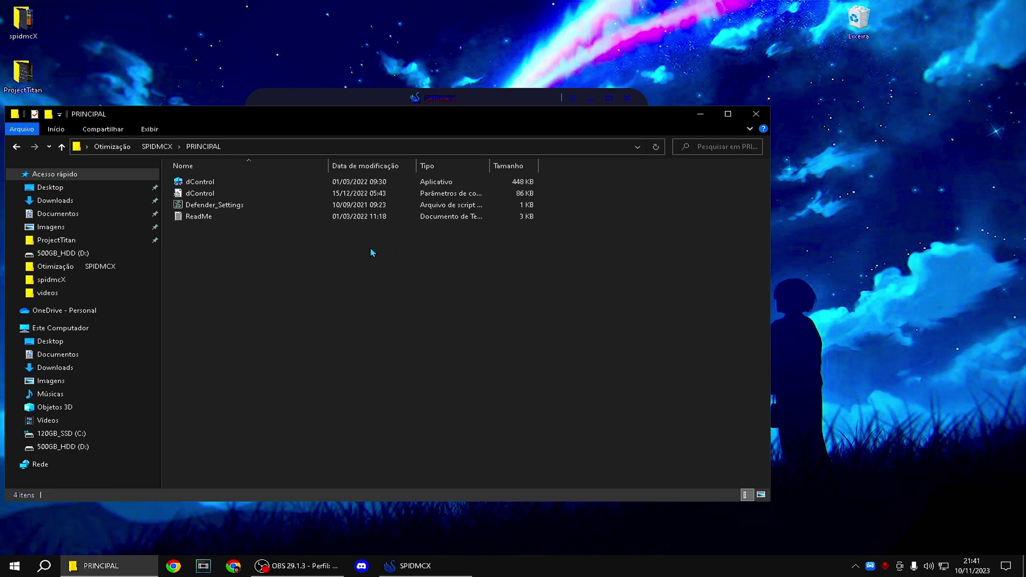
{"action": "left_click", "coordinate": [17, 149]}
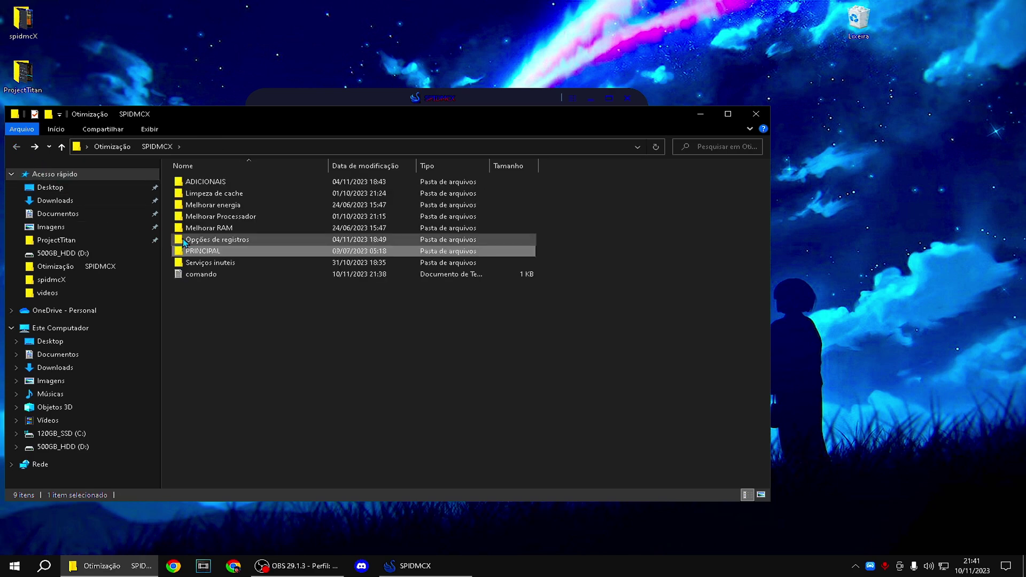
{"action": "double_click", "coordinate": [226, 252]}
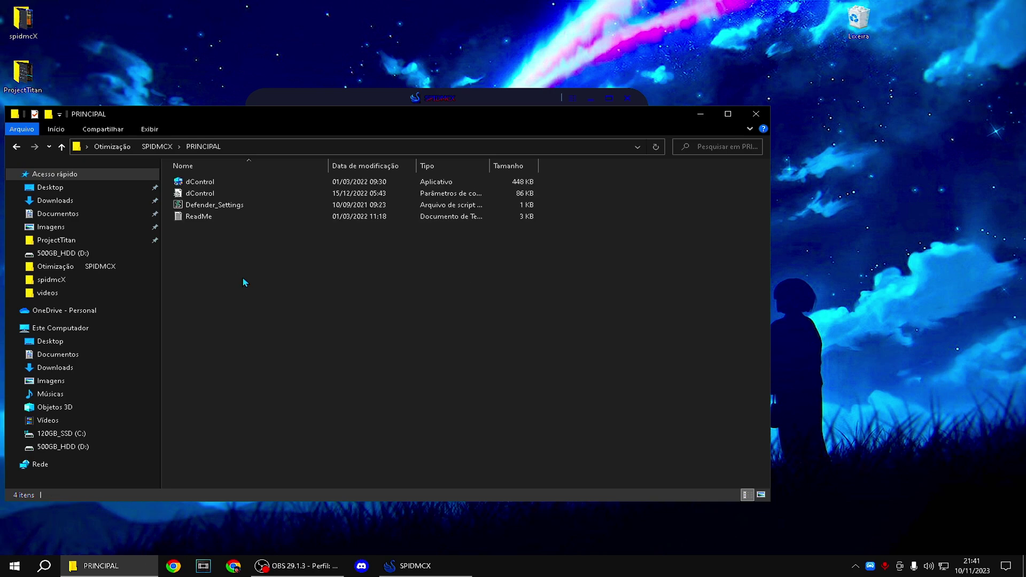
{"action": "left_click", "coordinate": [242, 289]}
{"action": "double_click", "coordinate": [206, 183]}
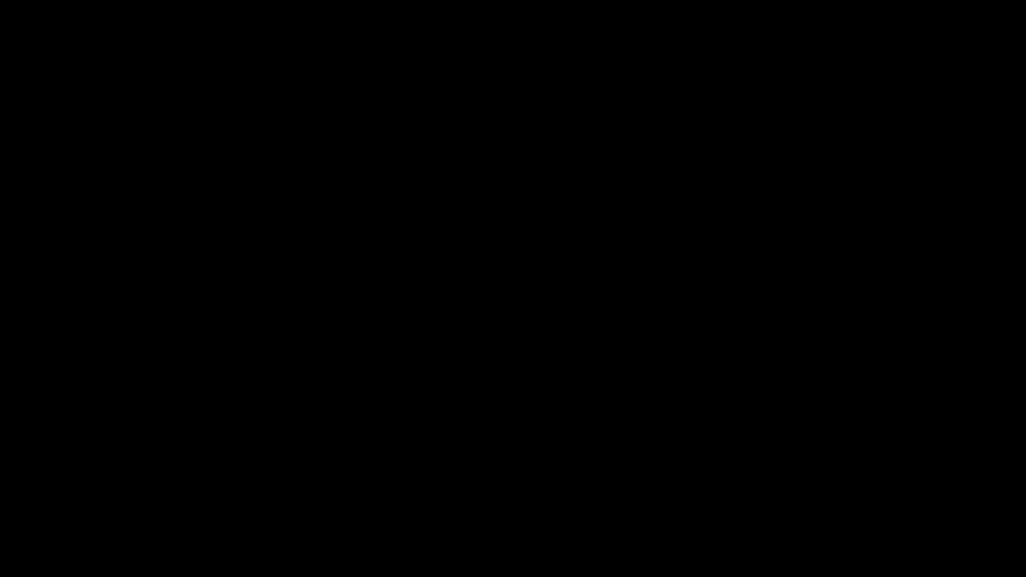
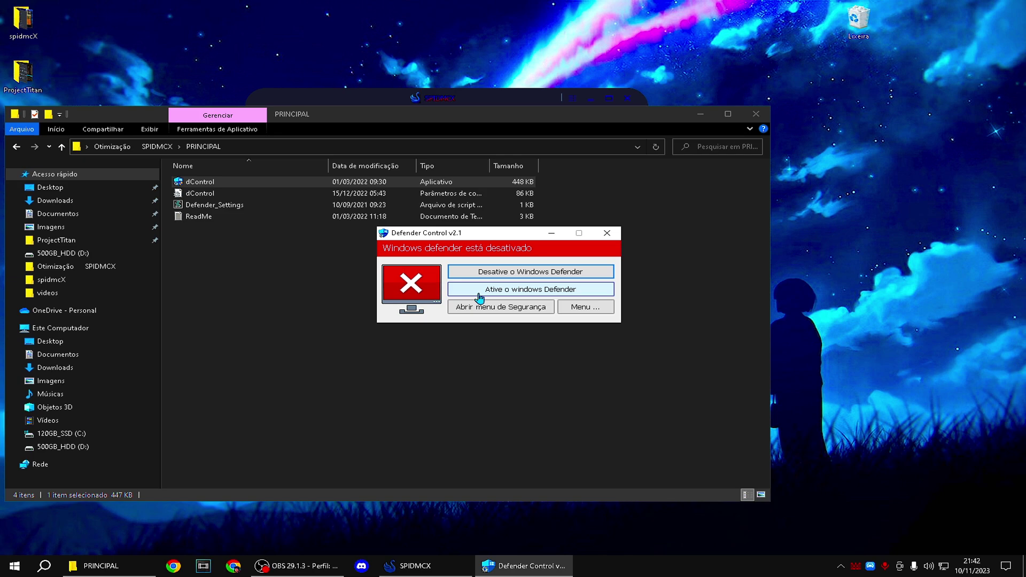
Close Defender Control without changing anything and return to the "Otimização SPIDMCX" folder
{"action": "left_click_drag", "start_coordinate": [484, 240], "coordinate": [514, 244]}
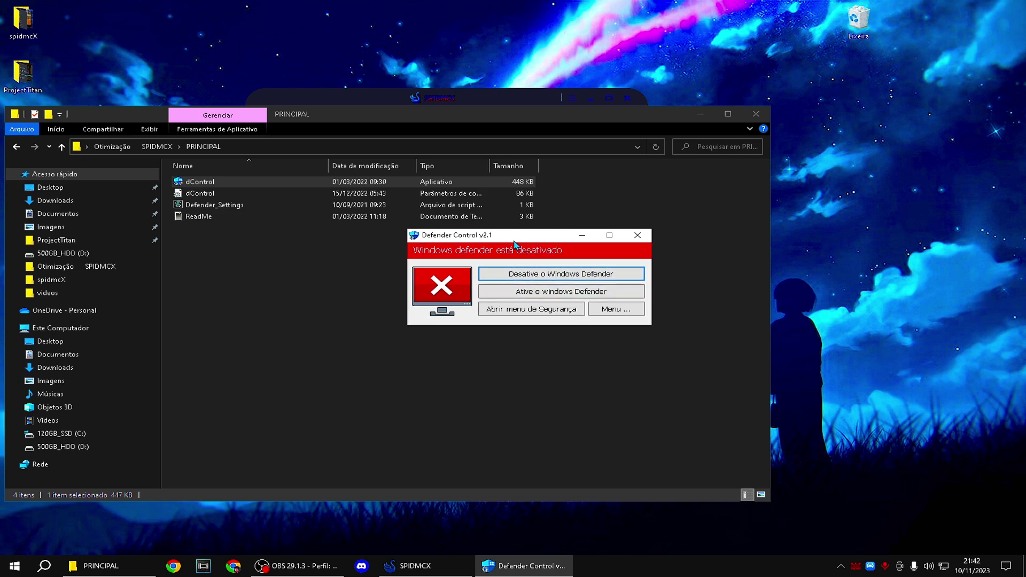
{"action": "left_click", "coordinate": [633, 236]}
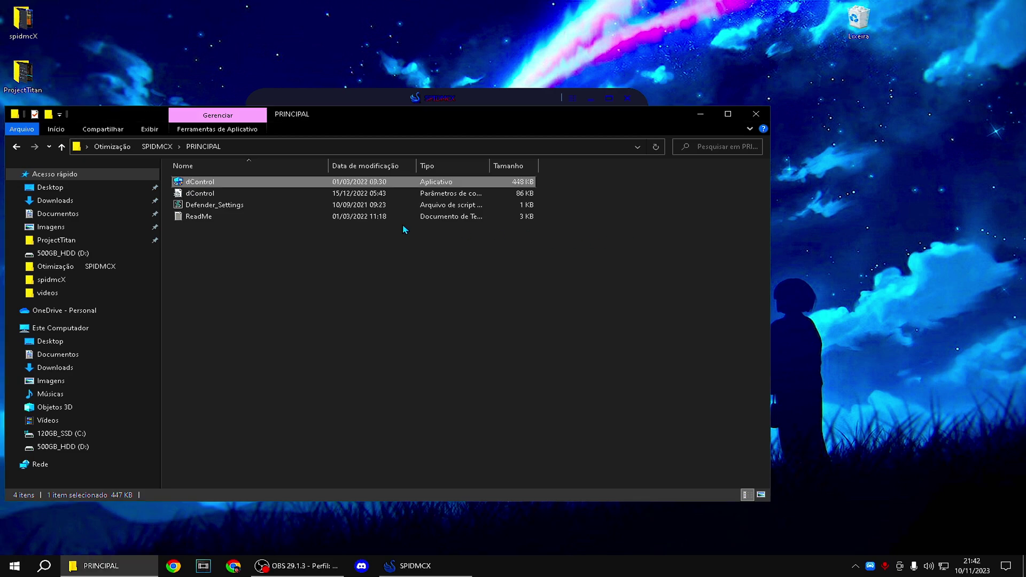
{"action": "left_click", "coordinate": [17, 147]}
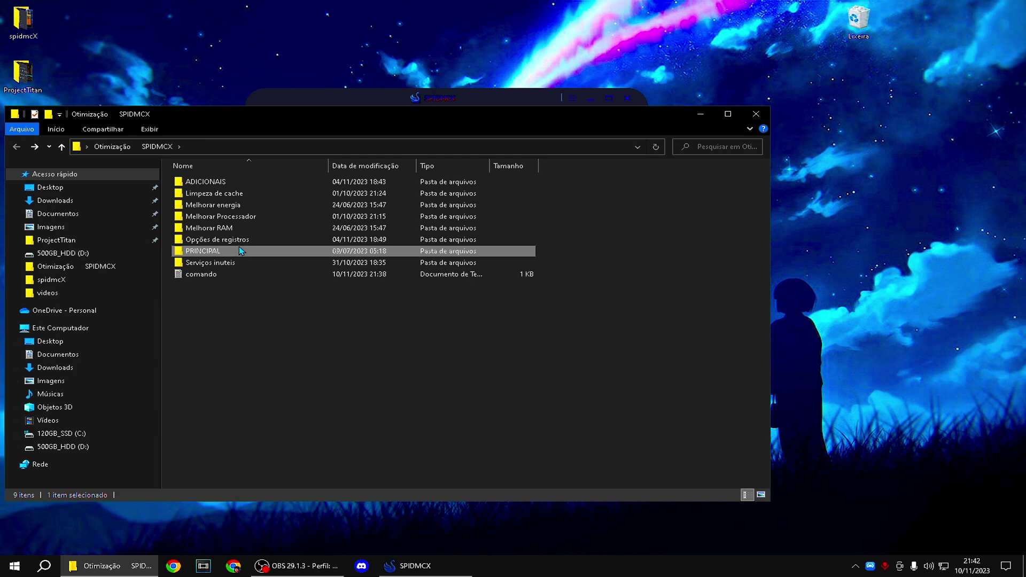
Move the folder window clear of the desktop icons and open the "Melhorar RAM" folder
{"action": "left_click_drag", "start_coordinate": [340, 121], "coordinate": [466, 137]}
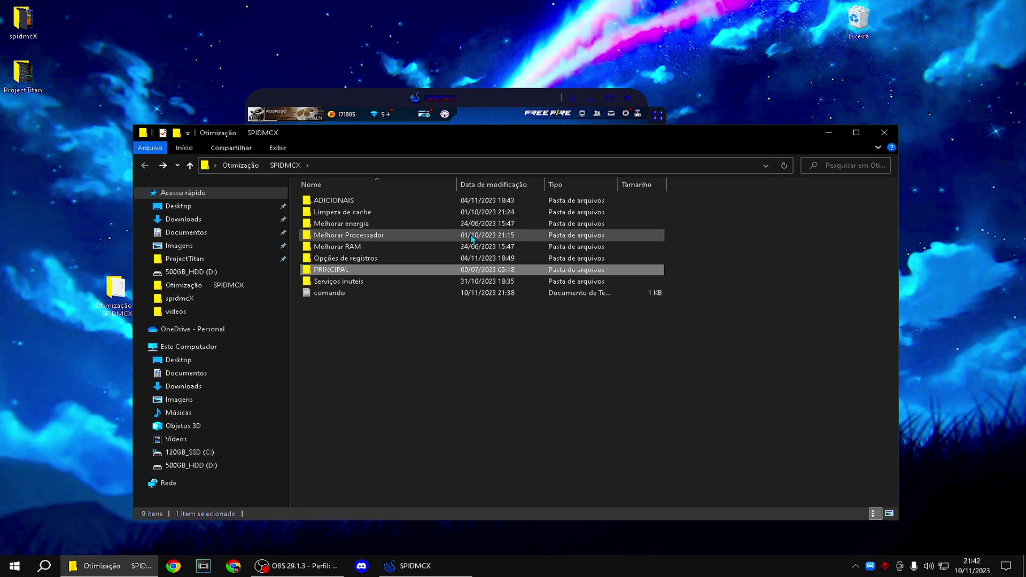
{"action": "double_click", "coordinate": [367, 249]}
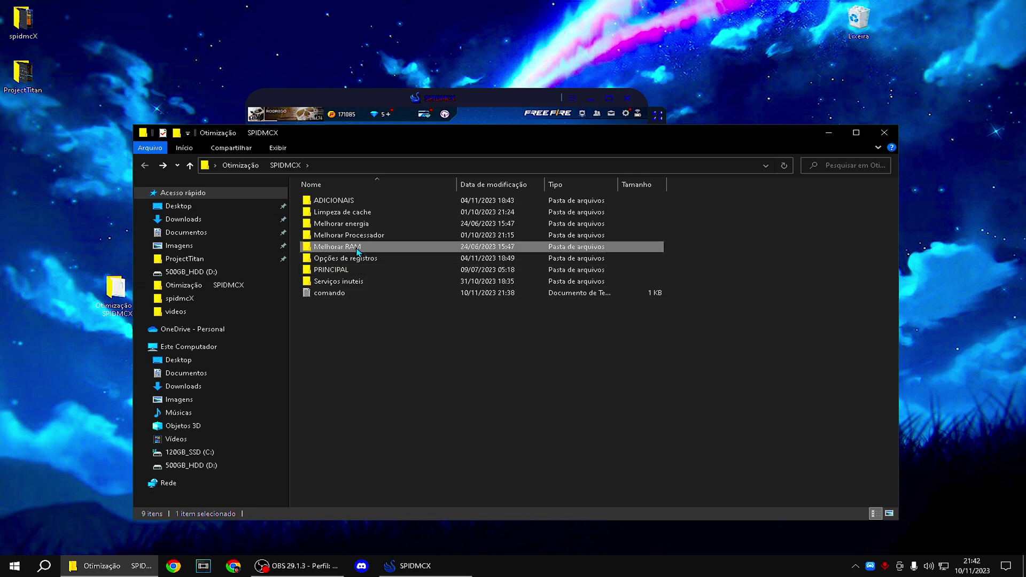
{"action": "left_click_drag", "start_coordinate": [414, 305], "coordinate": [366, 298]}
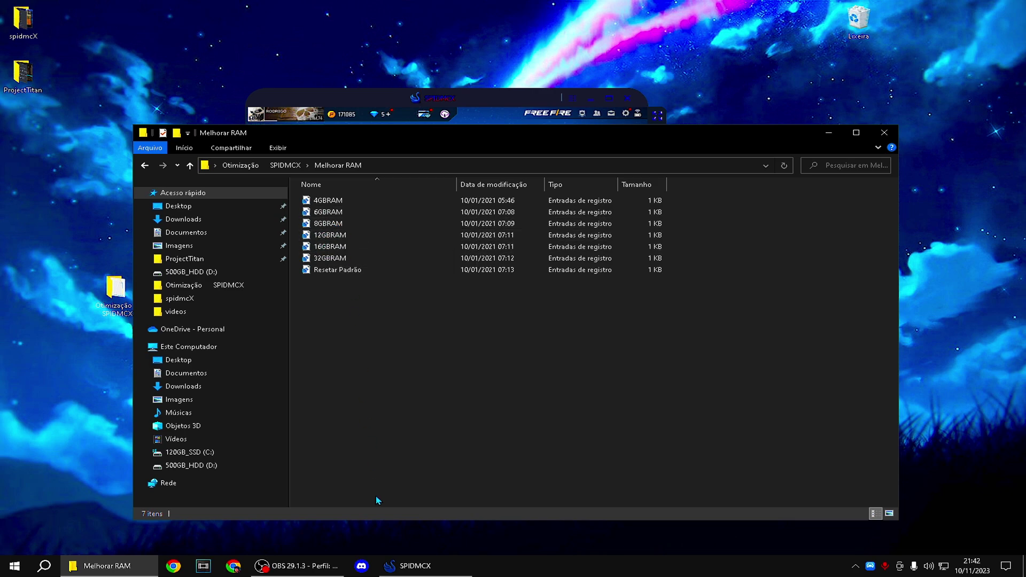
{"action": "left_click", "coordinate": [325, 570]}
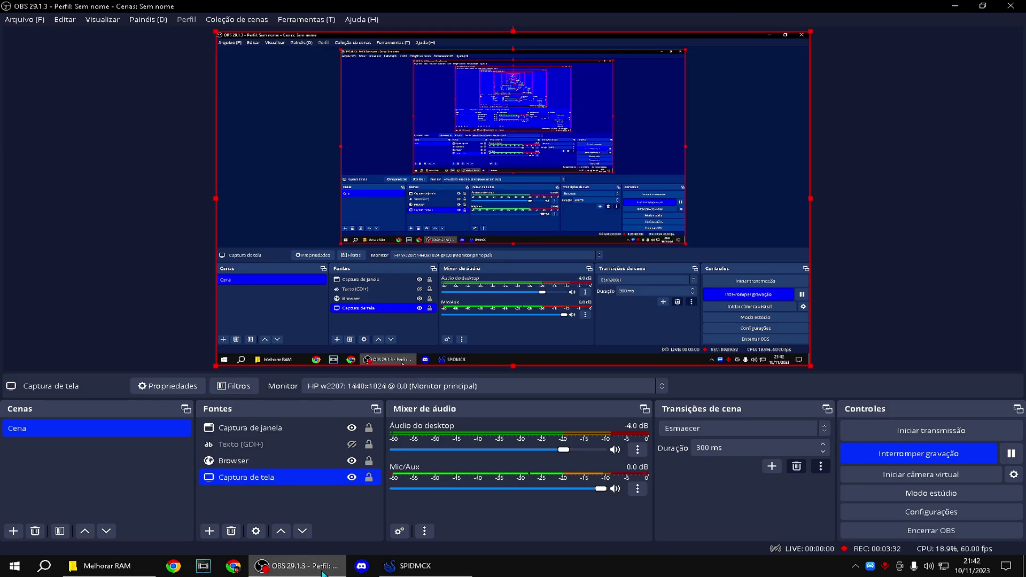
{"action": "left_click", "coordinate": [323, 570]}
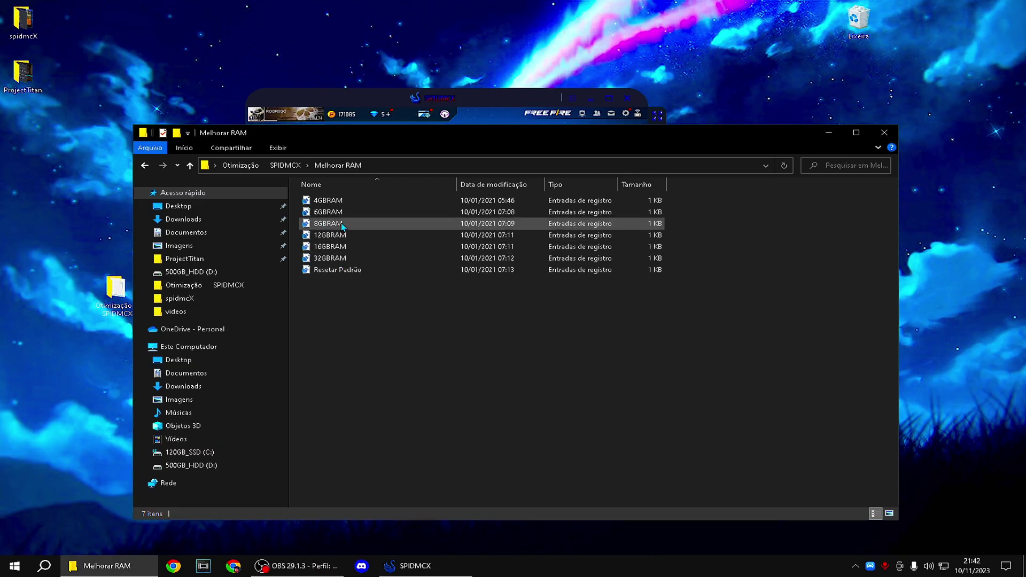
Select the 8GBRAM registry file, then go back to the main folder and open "Opções de registros"
{"action": "left_click_drag", "start_coordinate": [345, 233], "coordinate": [333, 274]}
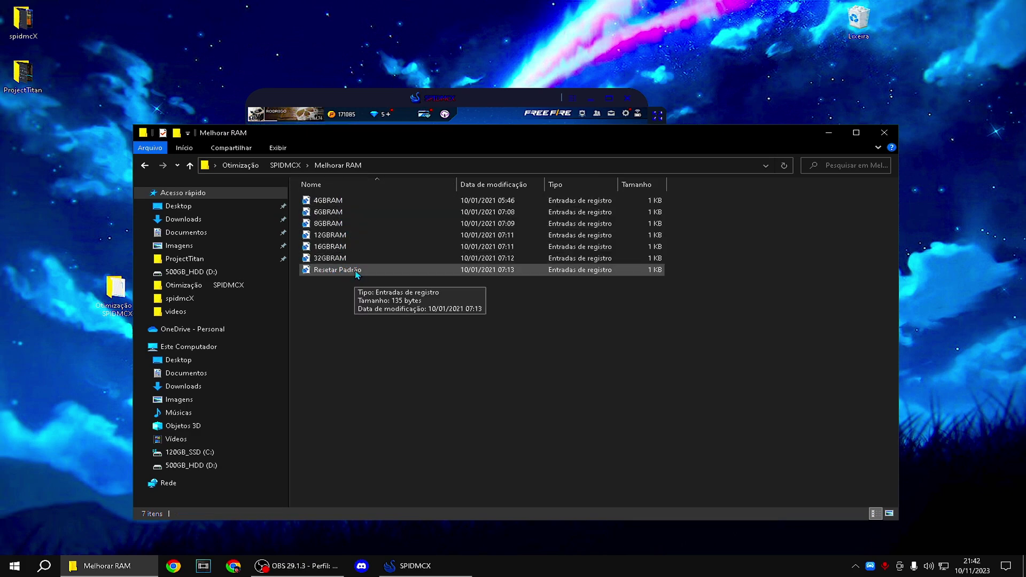
{"action": "left_click", "coordinate": [349, 226]}
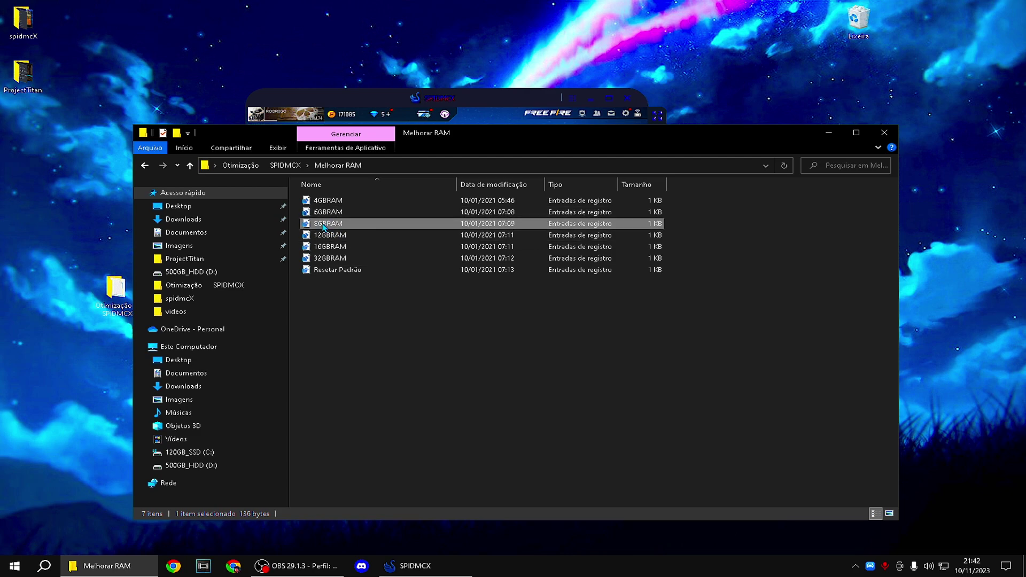
{"action": "left_click", "coordinate": [149, 170]}
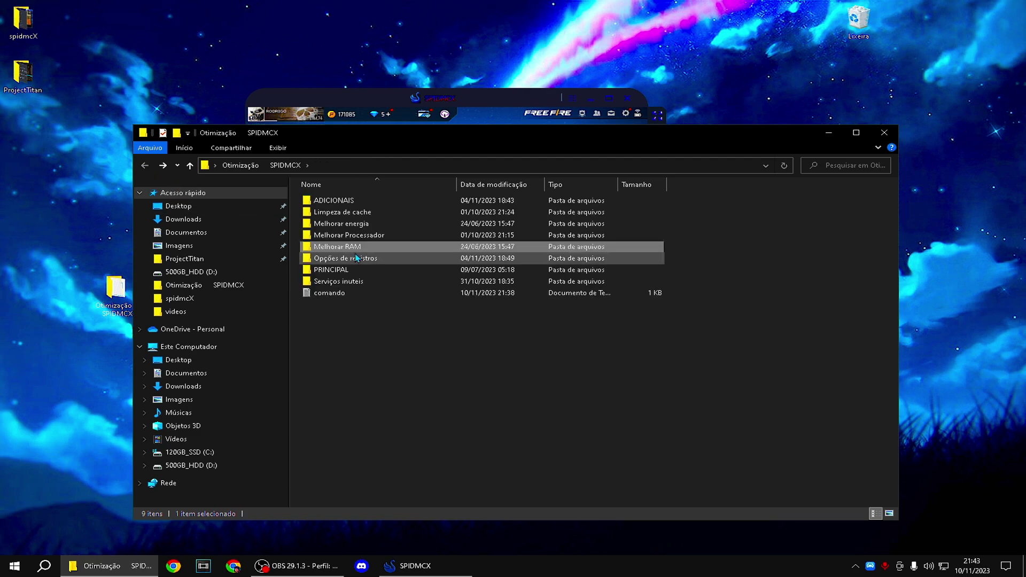
{"action": "double_click", "coordinate": [353, 259]}
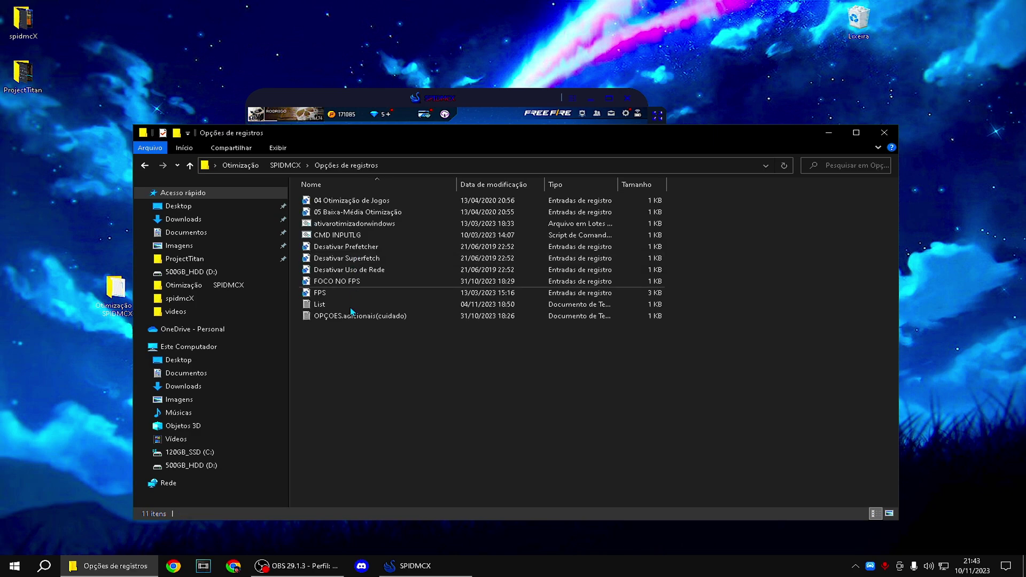
Look over the registry files, including FPS, and the run options of the CMD INPUTLG and ativarotimizadorwindows scripts
{"action": "mouse_move", "coordinate": [365, 353]}
{"action": "left_mouse_down"}
{"action": "mouse_move", "coordinate": [362, 203]}
{"action": "mouse_move", "coordinate": [369, 340]}
{"action": "left_mouse_up"}
{"action": "left_click", "coordinate": [369, 341]}
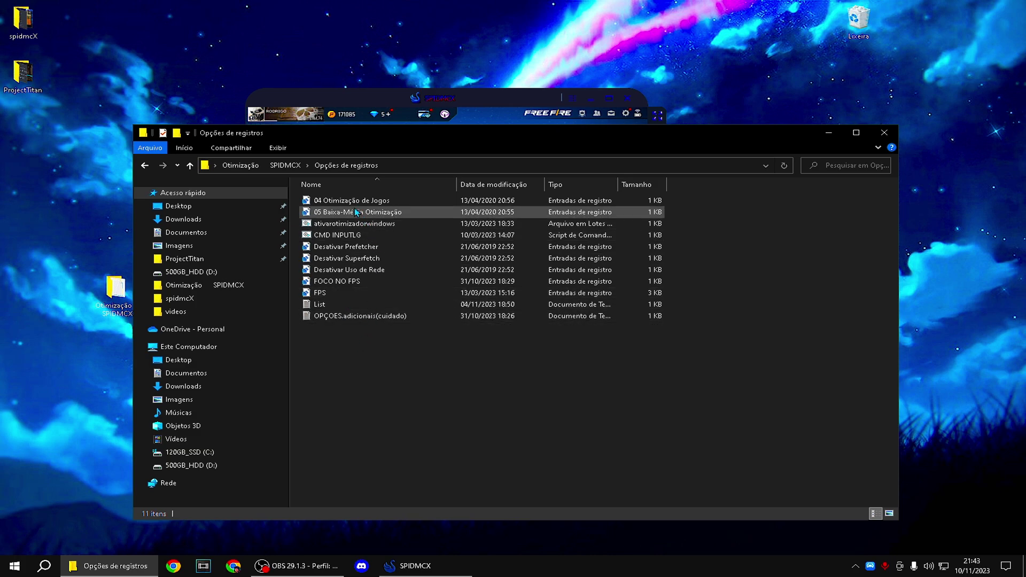
{"action": "left_click", "coordinate": [344, 234]}
{"action": "right_click", "coordinate": [344, 233]}
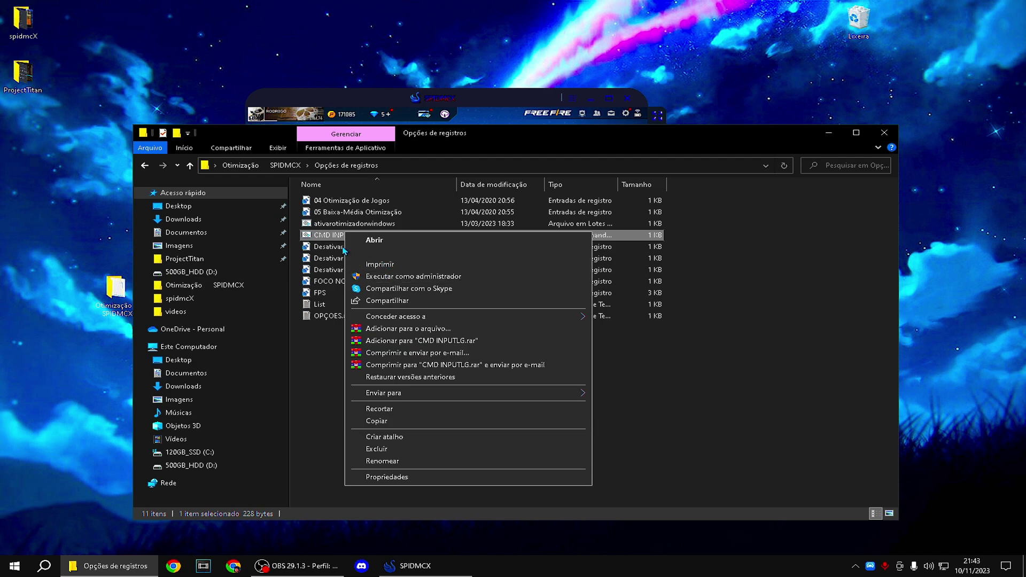
{"action": "left_click", "coordinate": [334, 224]}
{"action": "right_click", "coordinate": [334, 226]}
{"action": "left_click", "coordinate": [333, 226]}
{"action": "right_click", "coordinate": [333, 227]}
{"action": "left_click", "coordinate": [330, 233]}
{"action": "right_click", "coordinate": [359, 225]}
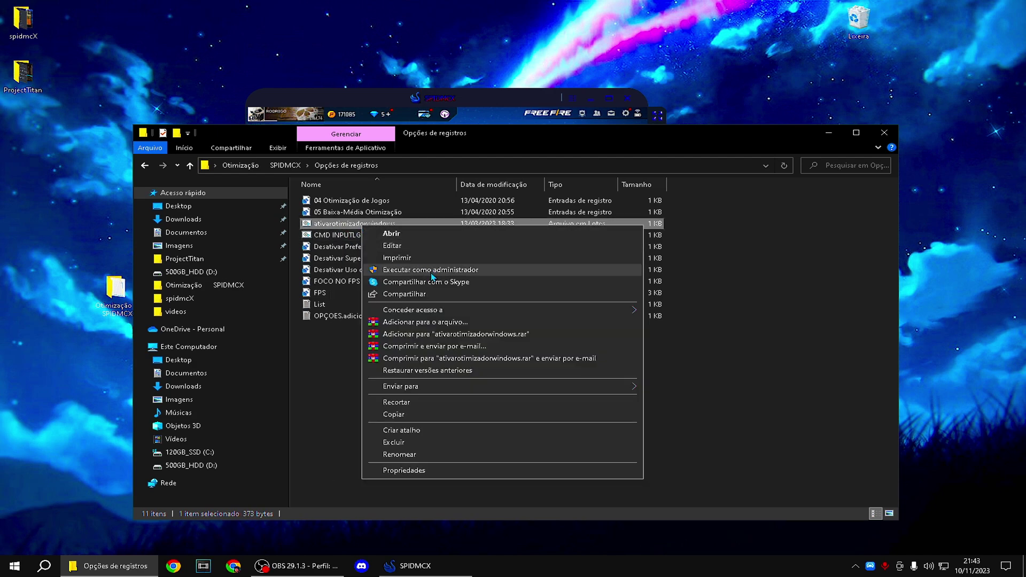
{"action": "left_click", "coordinate": [348, 237]}
{"action": "left_click", "coordinate": [342, 294]}
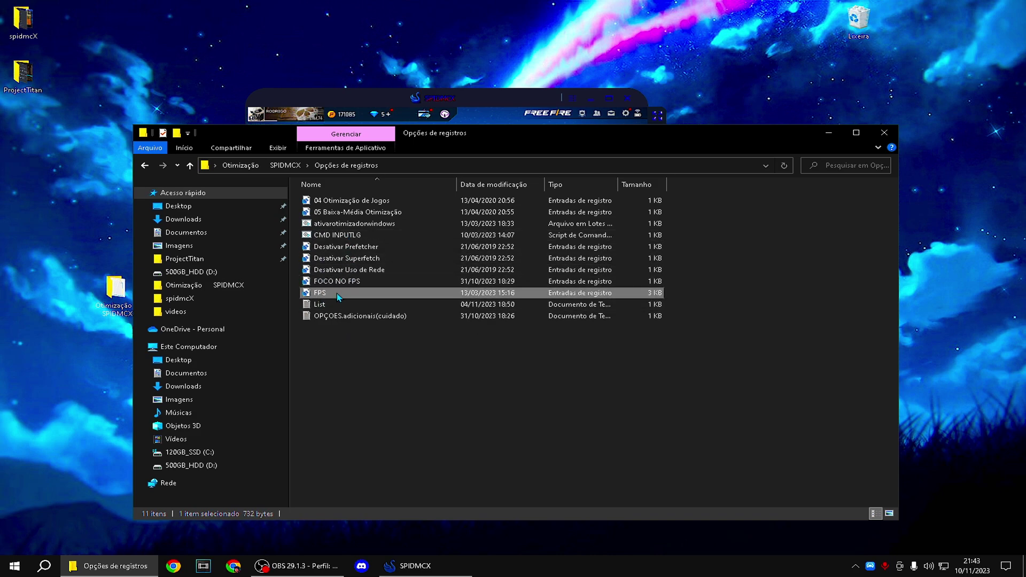
{"action": "double_click", "coordinate": [336, 293]}
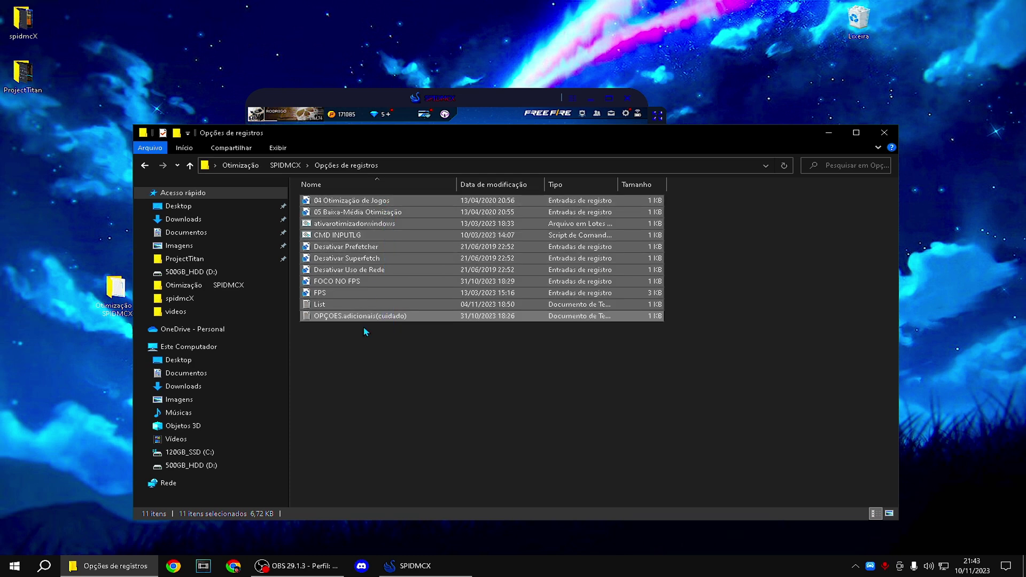
{"action": "mouse_move", "coordinate": [364, 326]}
{"action": "left_mouse_down"}
{"action": "mouse_move", "coordinate": [364, 207]}
{"action": "mouse_move", "coordinate": [328, 340]}
{"action": "mouse_move", "coordinate": [344, 327]}
{"action": "left_mouse_up"}
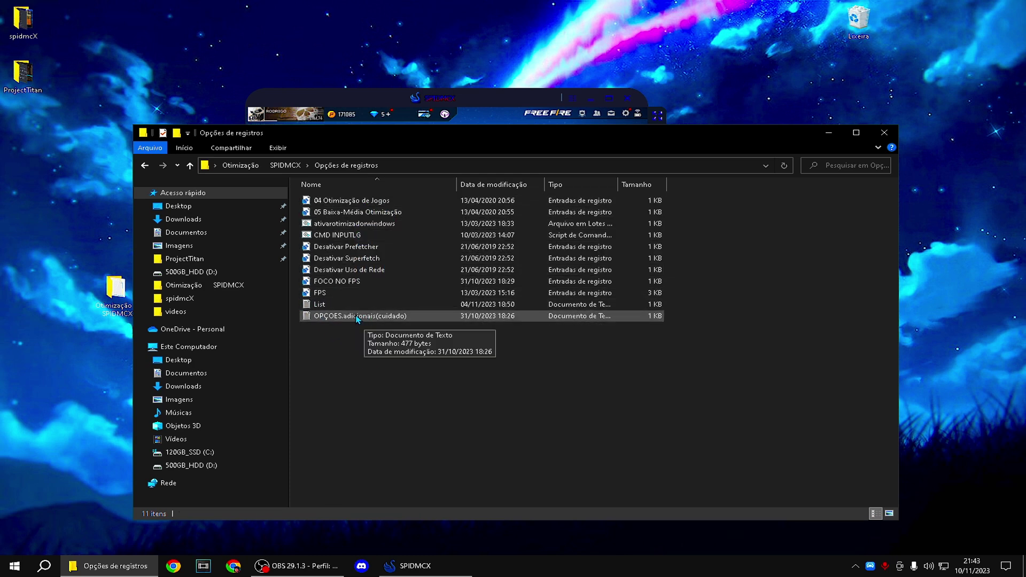
Open the OPÇOES.adicionais(cuidado) text file, highlight its kbdclass\Parameters lines and close it without editing
{"action": "double_click", "coordinate": [352, 317]}
{"action": "left_click_drag", "start_coordinate": [499, 321], "coordinate": [349, 303]}
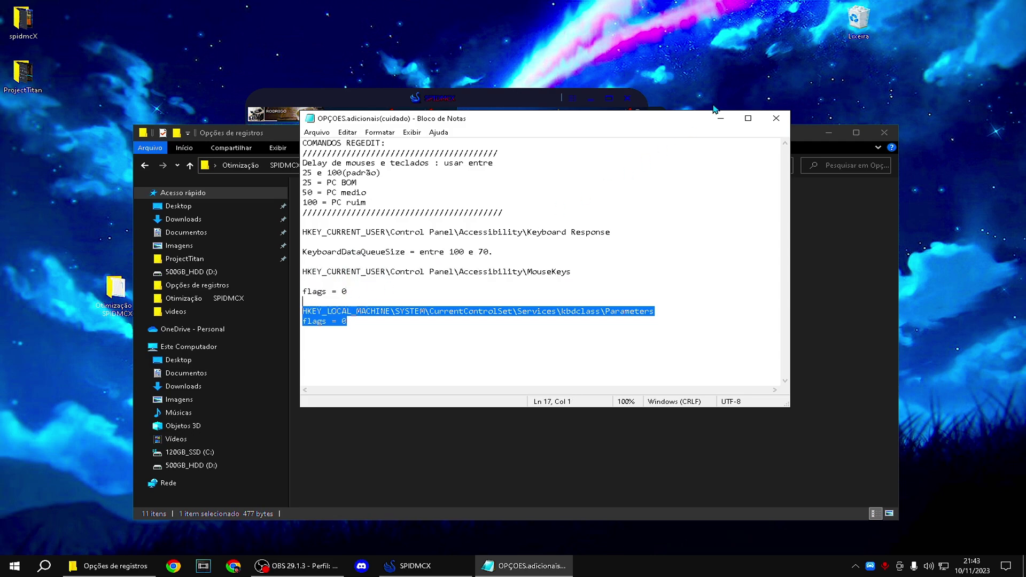
{"action": "left_click", "coordinate": [776, 119]}
{"action": "left_click", "coordinate": [417, 354]}
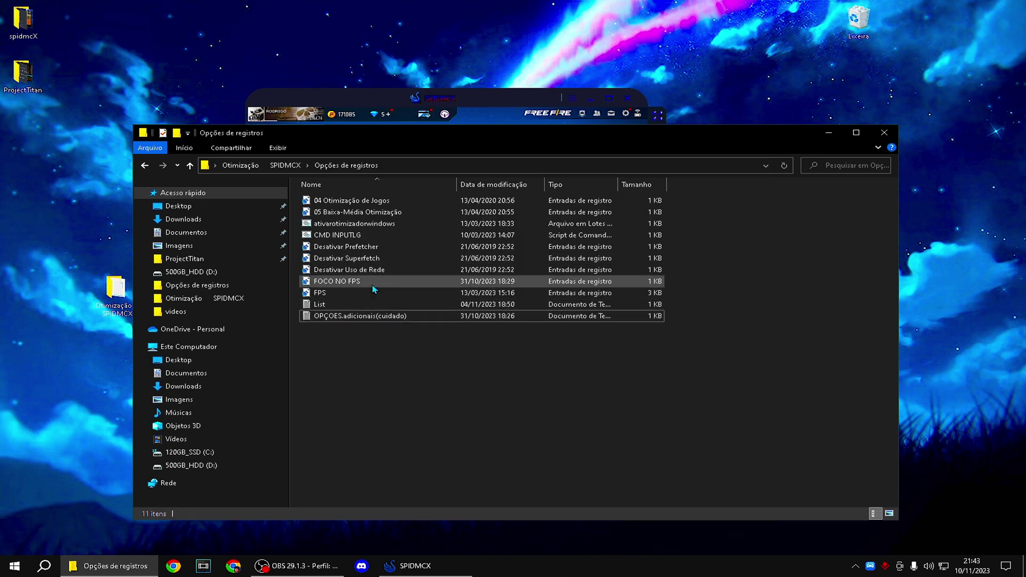
Return to the "Otimização SPIDMCX" folder and open the "Melhorar Processador" folder to view its AMD and Intel scripts
{"action": "left_click", "coordinate": [144, 166]}
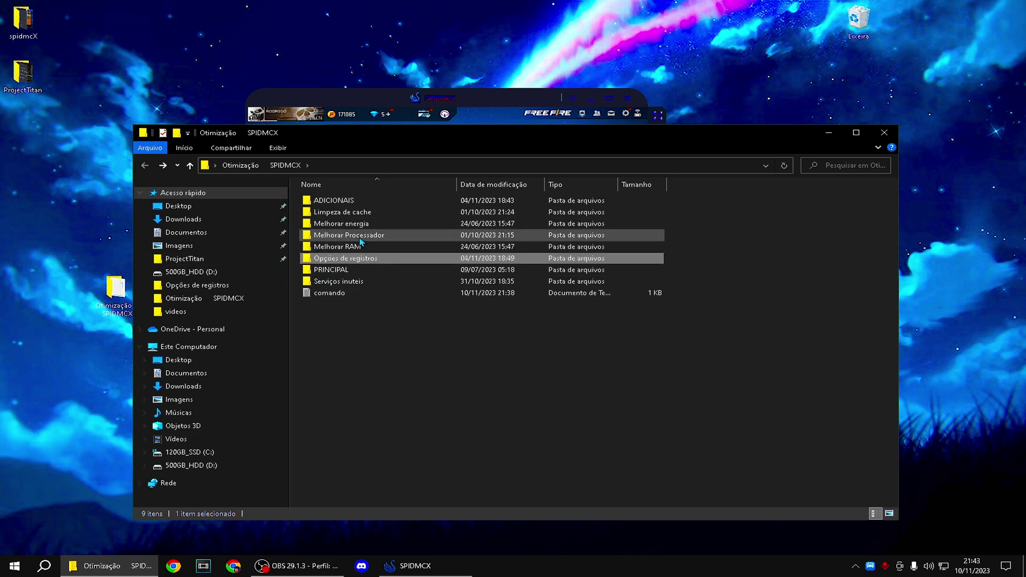
{"action": "double_click", "coordinate": [360, 237]}
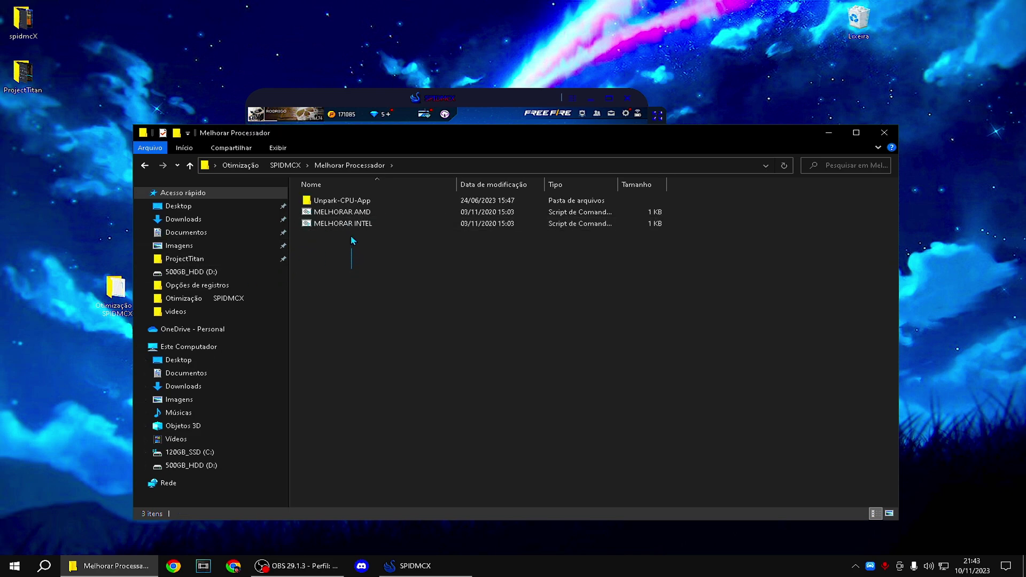
{"action": "left_click", "coordinate": [345, 210]}
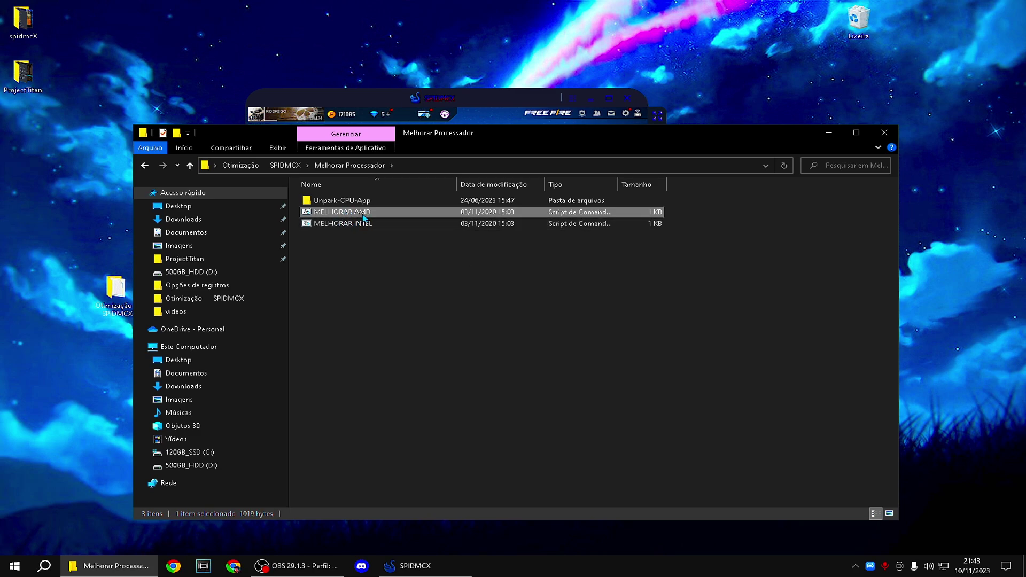
{"action": "left_click", "coordinate": [353, 240]}
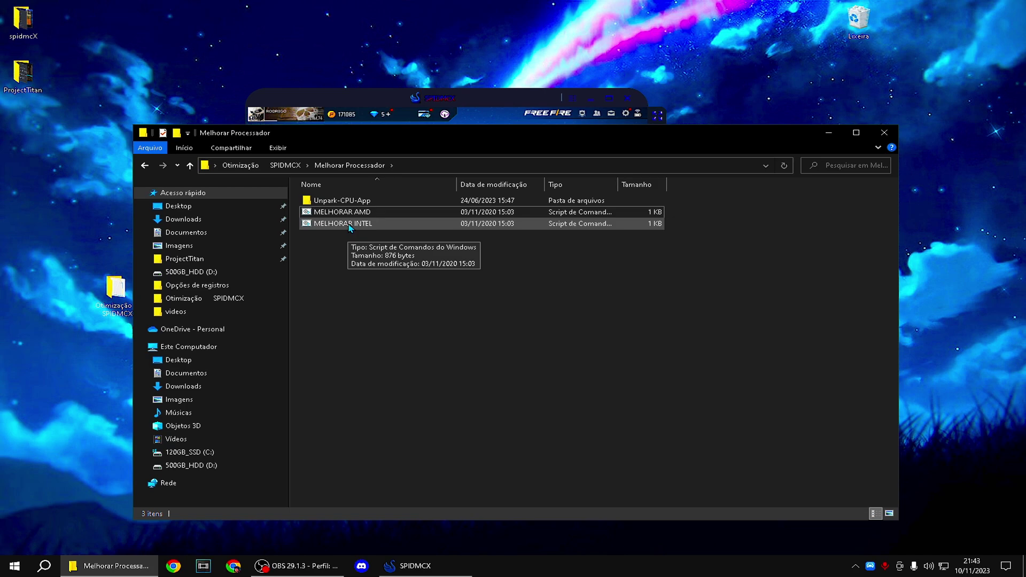
Run the MELHORAR INTEL script as administrator and close its console window
{"action": "right_click", "coordinate": [350, 226]}
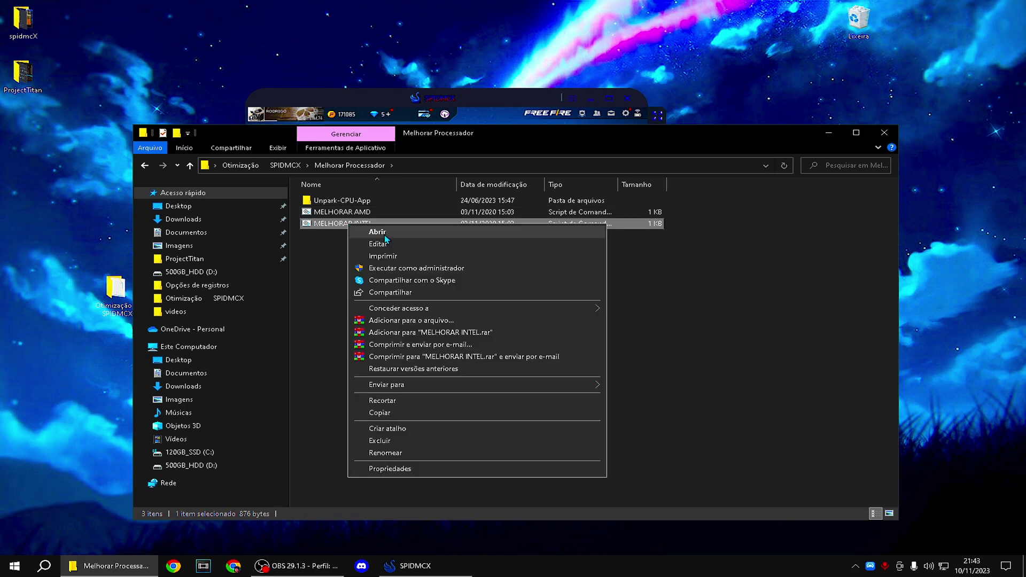
{"action": "left_click", "coordinate": [375, 268]}
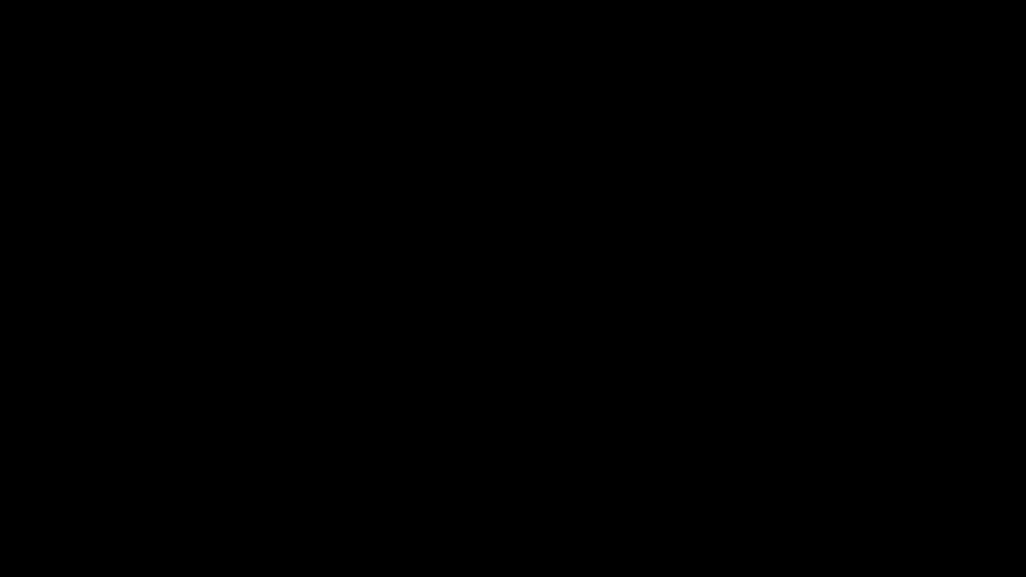
{"action": "left_click", "coordinate": [377, 318]}
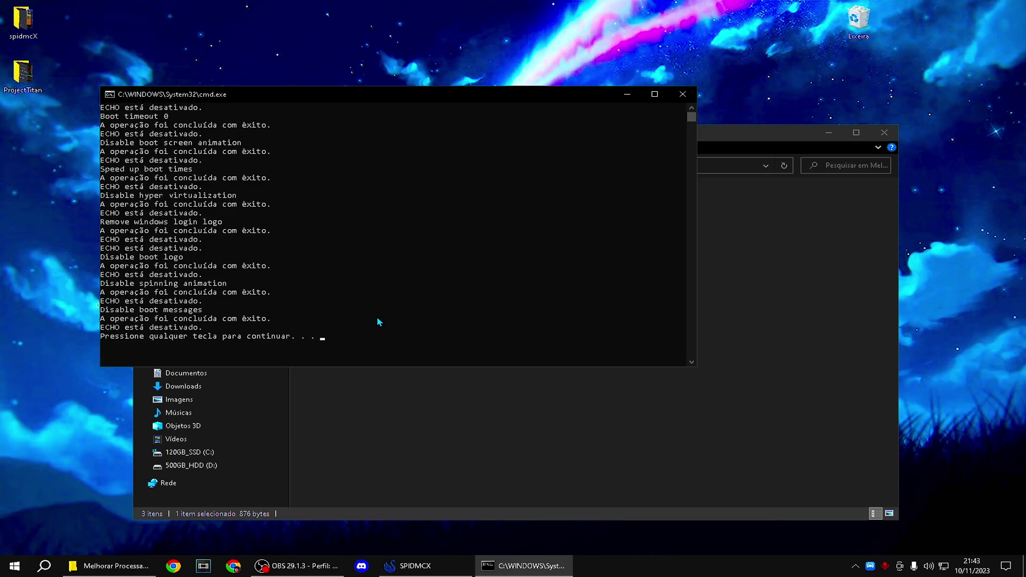
{"action": "left_click", "coordinate": [682, 94]}
Launch UnparkCPU from the Unpark-CPU-App folder to view its window, then close it without changing anything
{"action": "double_click", "coordinate": [415, 206]}
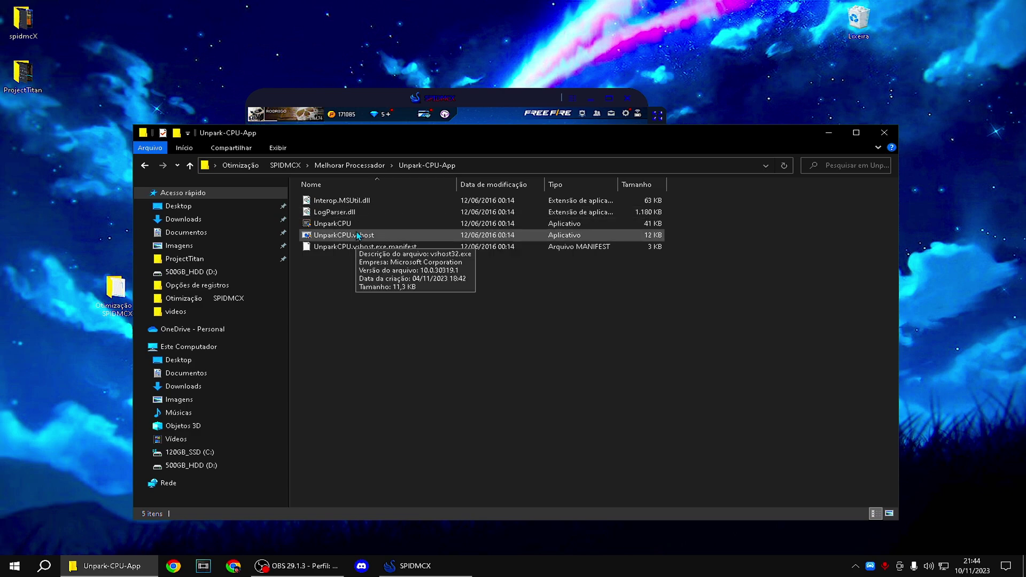
{"action": "double_click", "coordinate": [330, 224]}
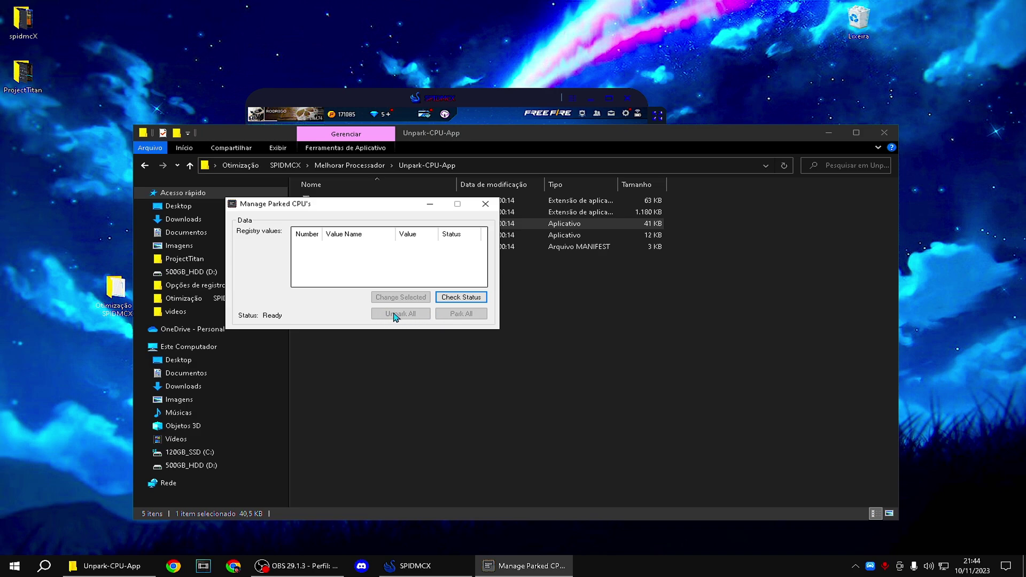
{"action": "left_click_drag", "start_coordinate": [346, 204], "coordinate": [366, 203]}
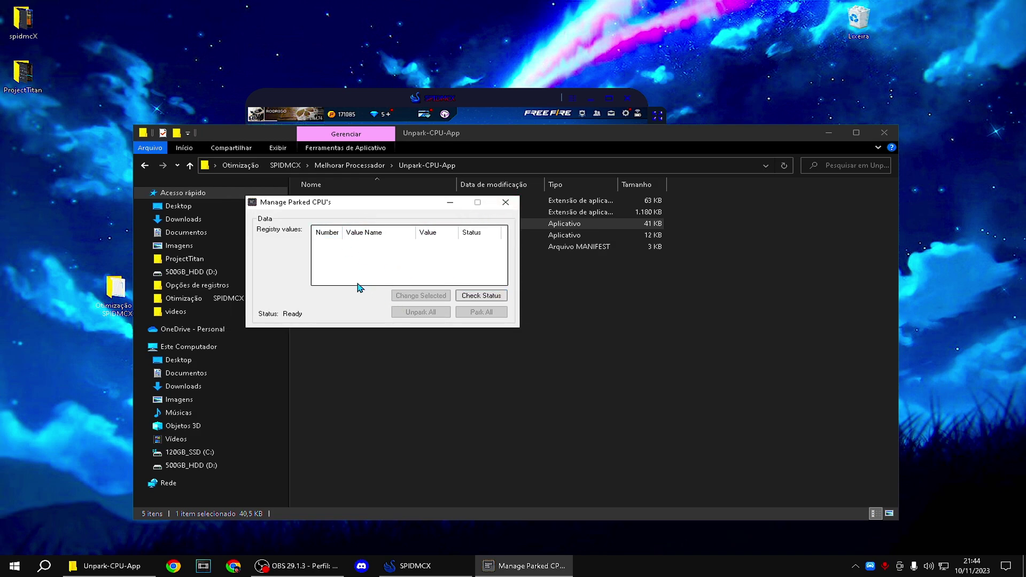
{"action": "left_click", "coordinate": [506, 202]}
Return to the "Otimização SPIDMCX" folder and run Limpar Memoria Cache from the "Limpeza de cache" folder
{"action": "left_click", "coordinate": [145, 166]}
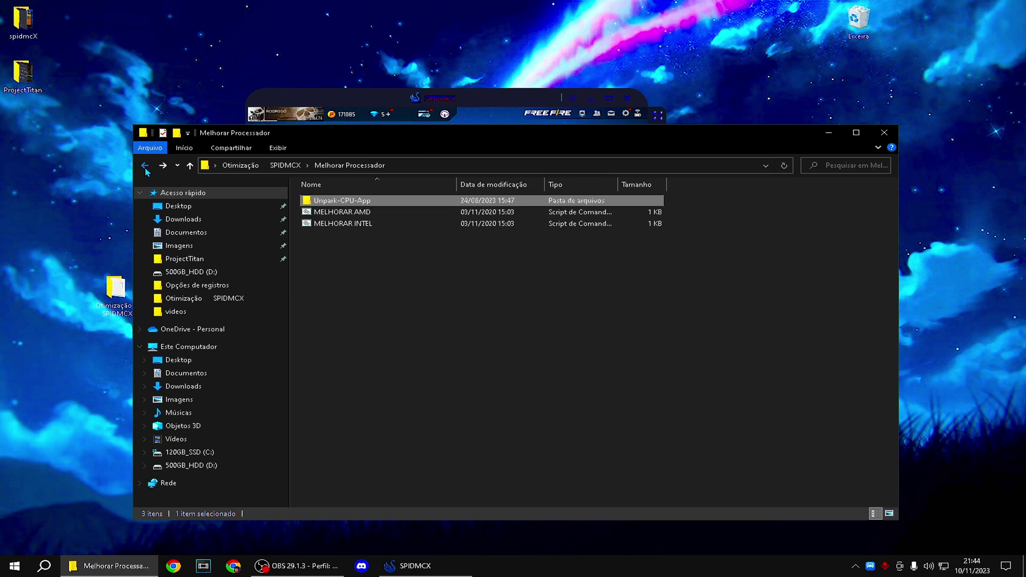
{"action": "left_click", "coordinate": [145, 167]}
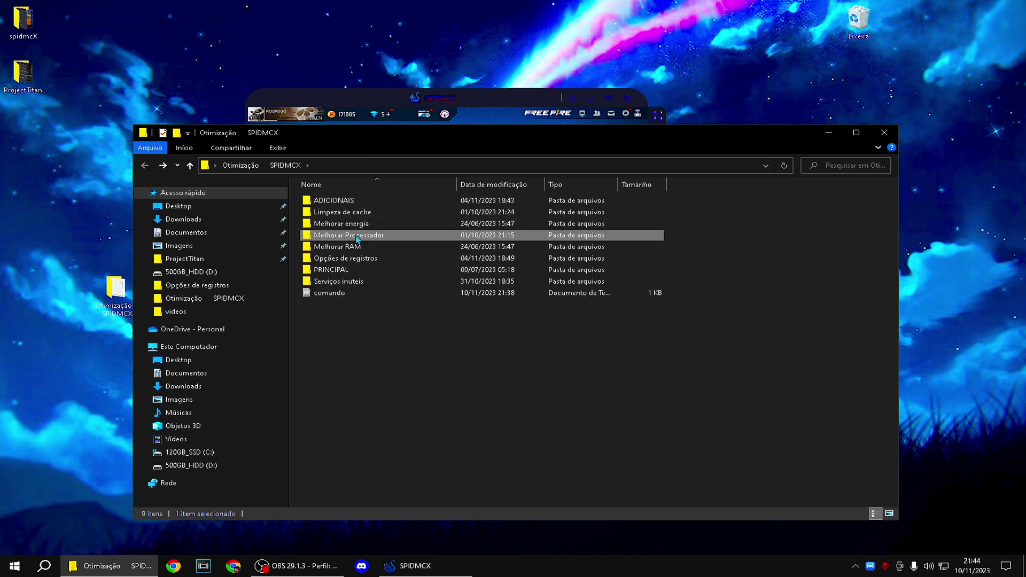
{"action": "double_click", "coordinate": [345, 213]}
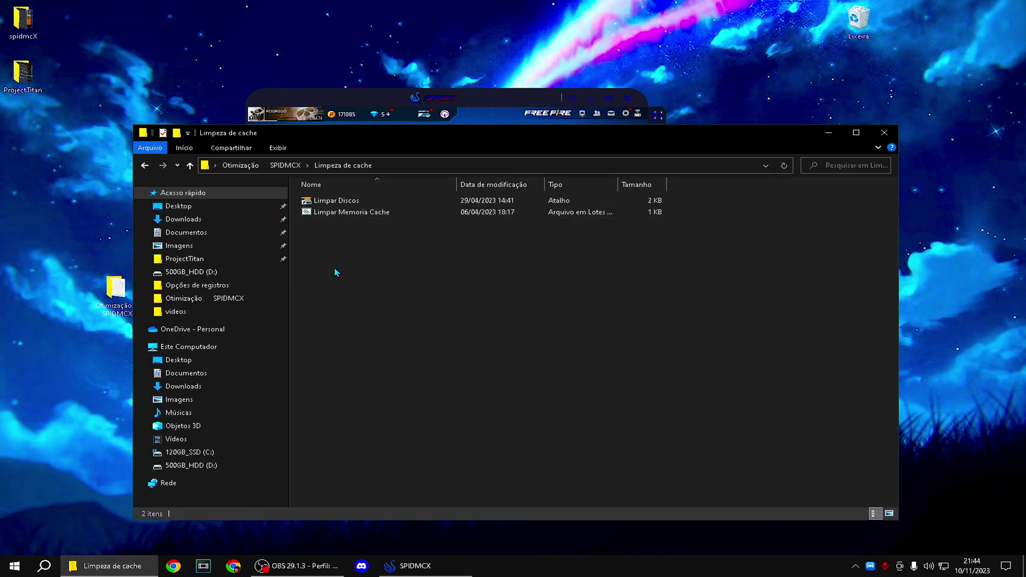
{"action": "double_click", "coordinate": [353, 214]}
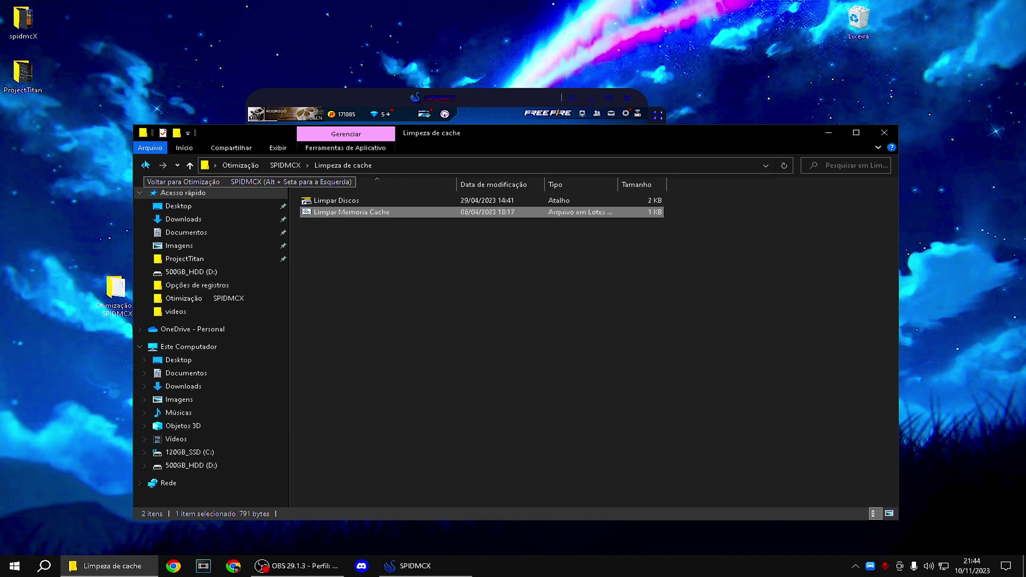
Return to the main folder and launch Optimizer-15.1 from the ADICIONAIS folder, allowing it to run
{"action": "left_click", "coordinate": [145, 165]}
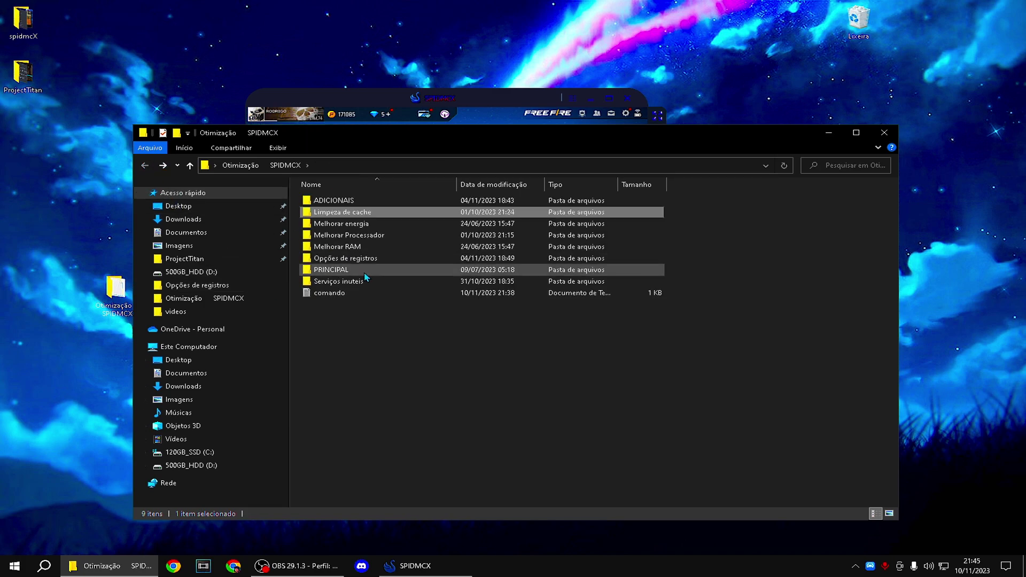
{"action": "double_click", "coordinate": [351, 201]}
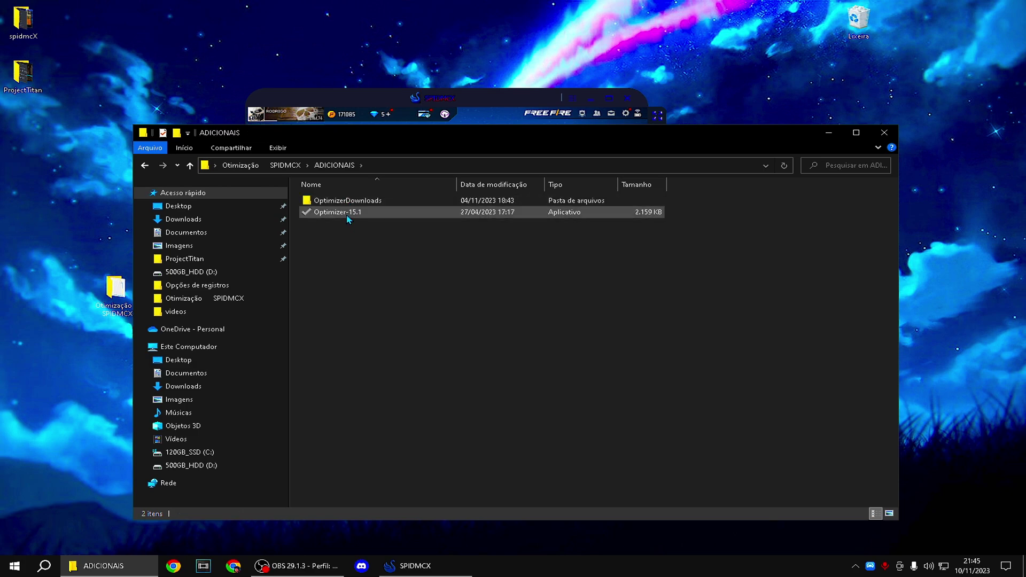
{"action": "double_click", "coordinate": [347, 214]}
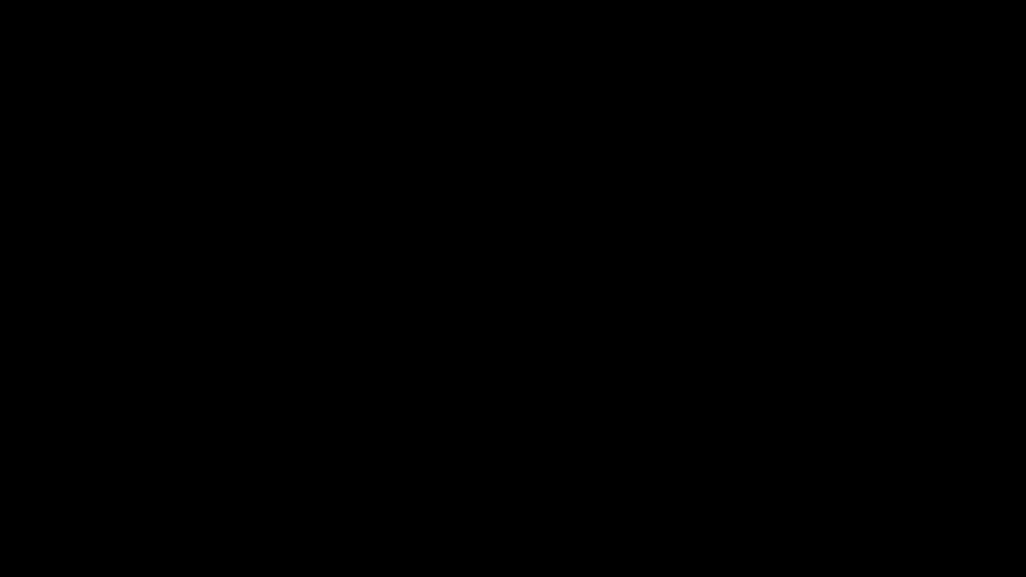
{"action": "left_click", "coordinate": [468, 368]}
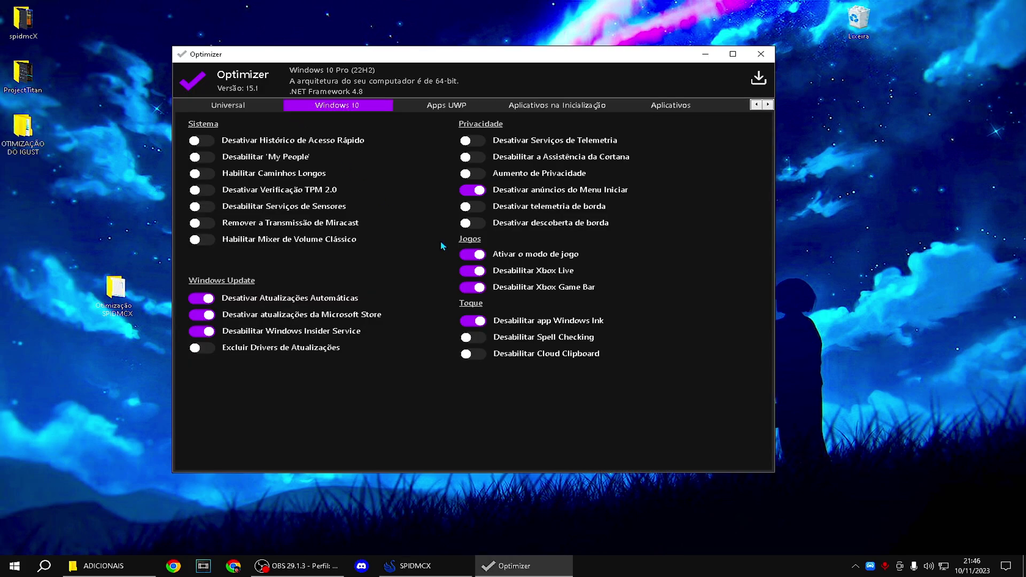
Review the Universal, Windows 10 and Aplicativos pages of Optimizer, then close it without changing any option
{"action": "left_click", "coordinate": [243, 109]}
{"action": "left_click", "coordinate": [311, 110]}
{"action": "left_click", "coordinate": [652, 108]}
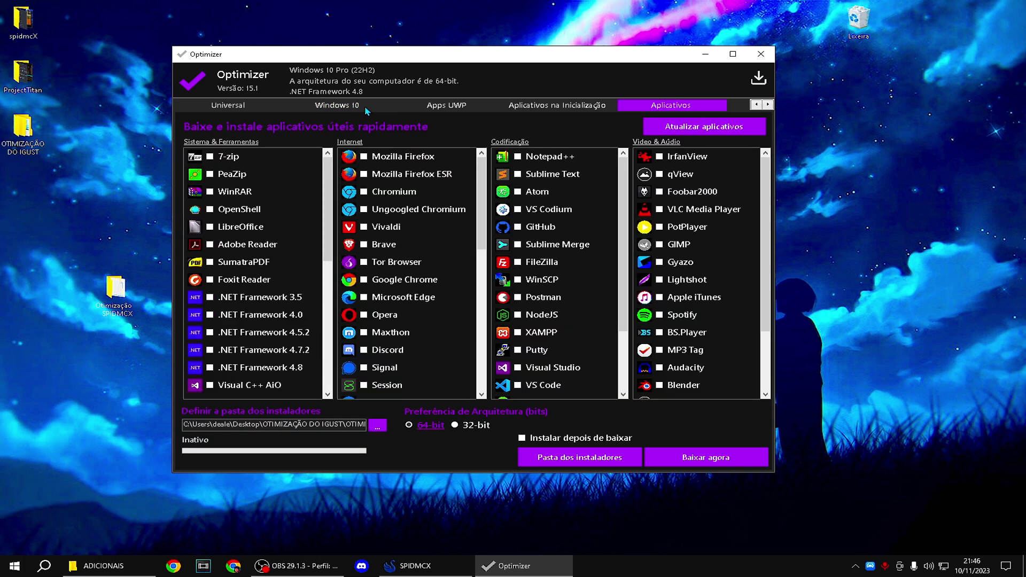
{"action": "left_click", "coordinate": [347, 105]}
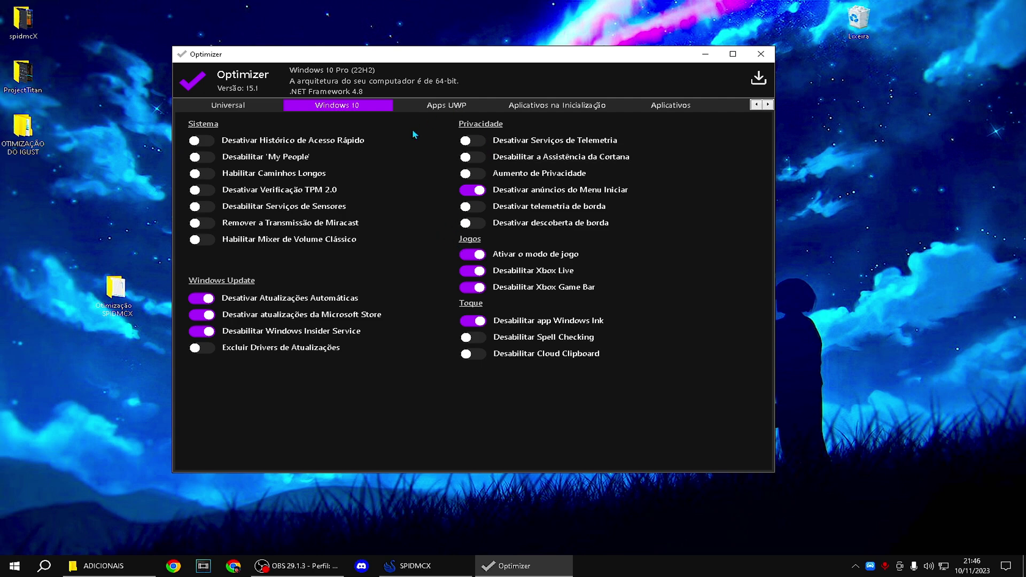
{"action": "left_click", "coordinate": [762, 54]}
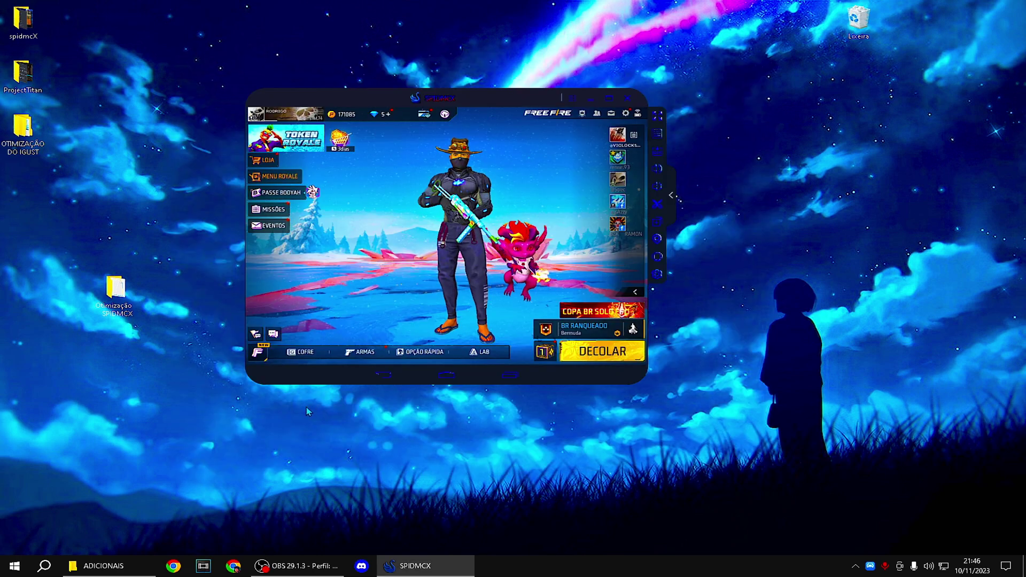
Open the advanced system settings from the Sobre page of the system settings, then close the Configurações window
{"action": "left_click", "coordinate": [45, 566]}
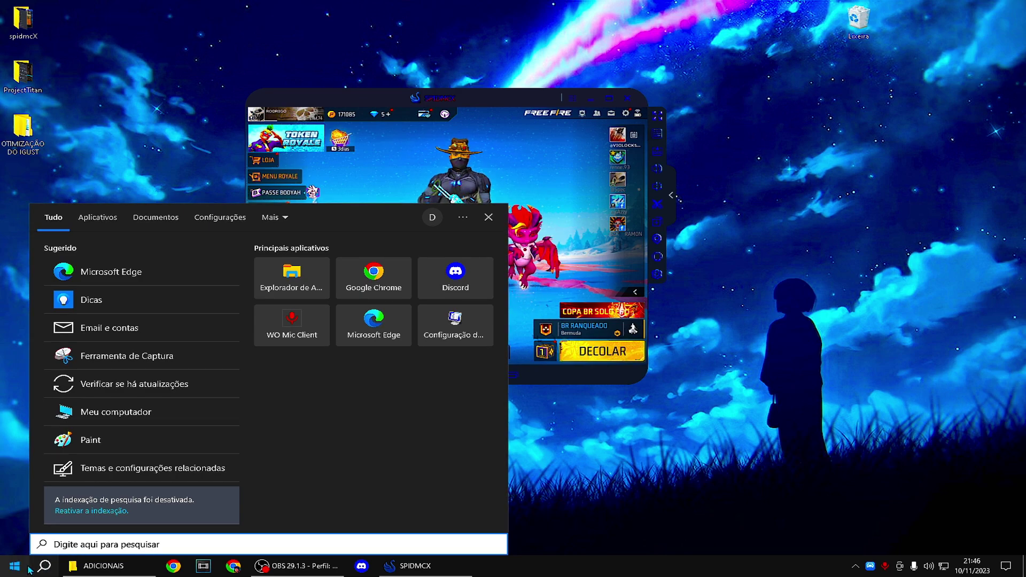
{"action": "right_click", "coordinate": [26, 569]}
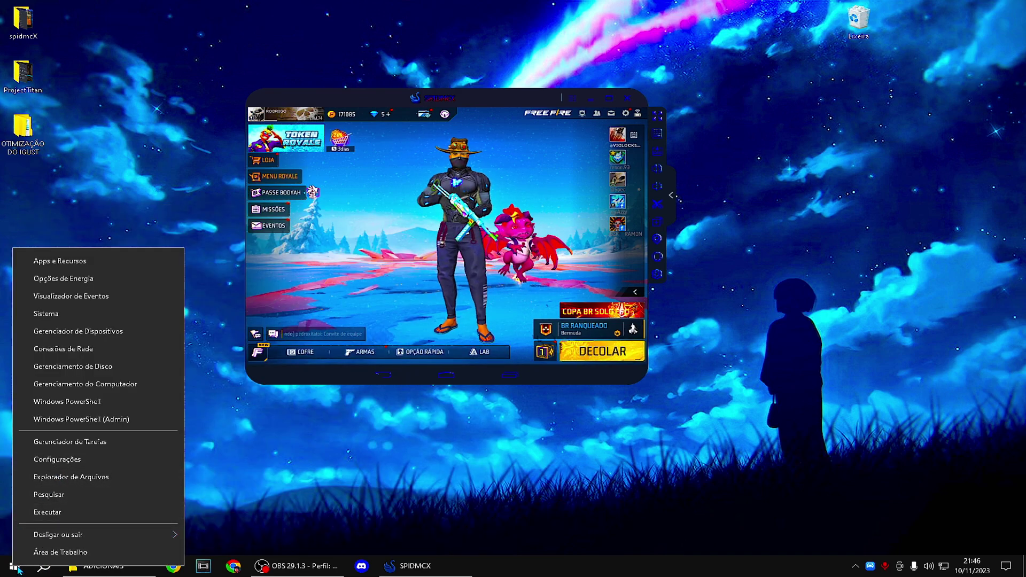
{"action": "left_click", "coordinate": [47, 314]}
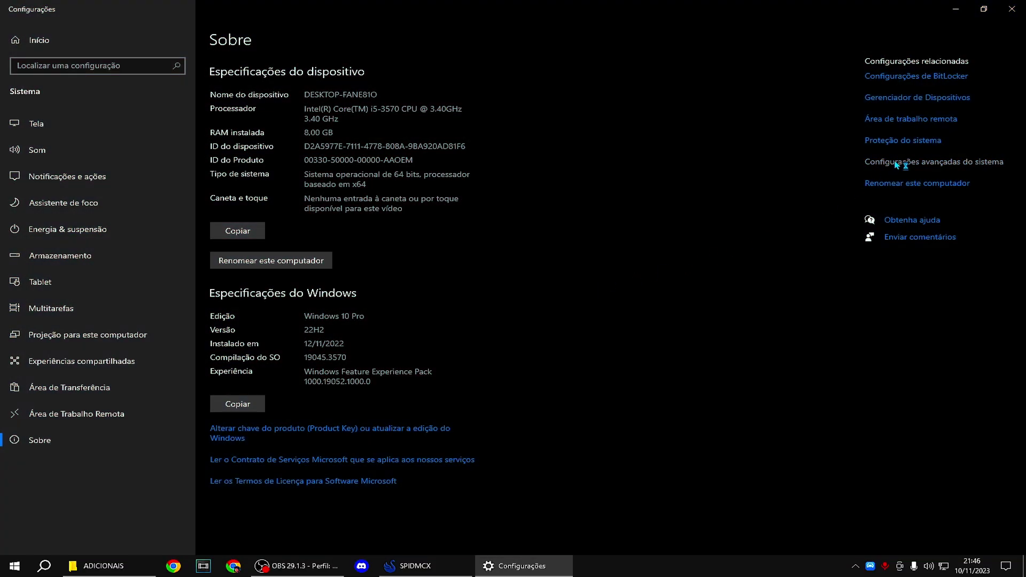
{"action": "left_click", "coordinate": [1012, 8]}
Review the Efeitos Visuais and Avançado pages of the performance options, then close the dialog without changing anything
{"action": "left_click", "coordinate": [348, 216]}
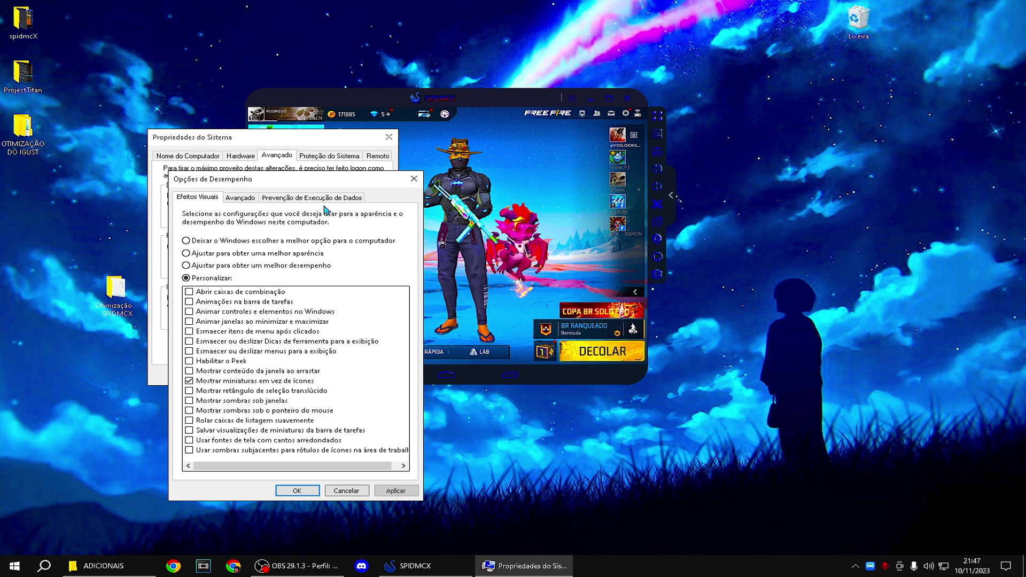
{"action": "left_click_drag", "start_coordinate": [316, 185], "coordinate": [334, 183]}
{"action": "left_click", "coordinate": [259, 197]}
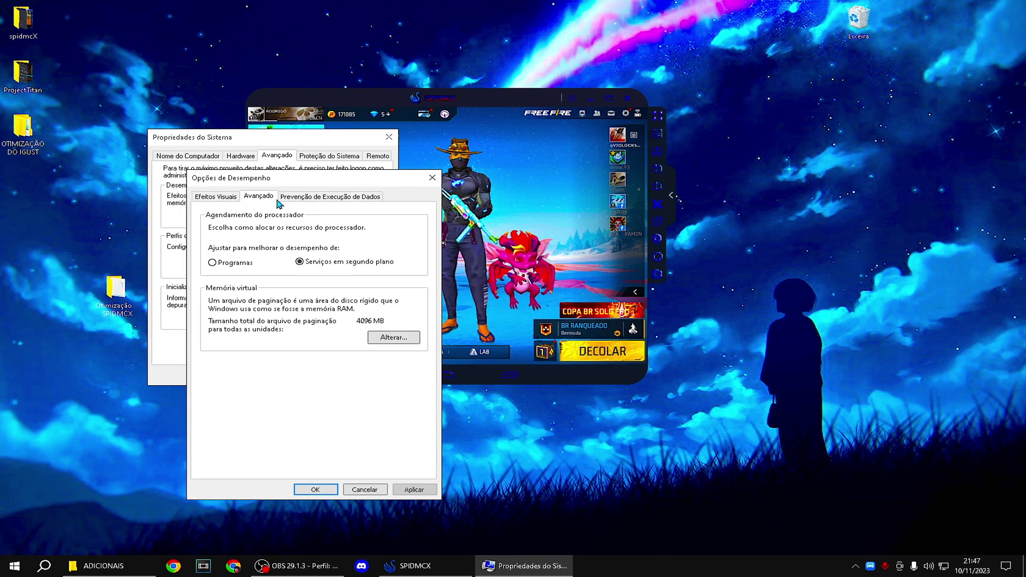
{"action": "left_click", "coordinate": [432, 177]}
Disallow Assistência Remota connections to this computer in the remote system properties, then apply the change and close the dialog
{"action": "left_click", "coordinate": [380, 156]}
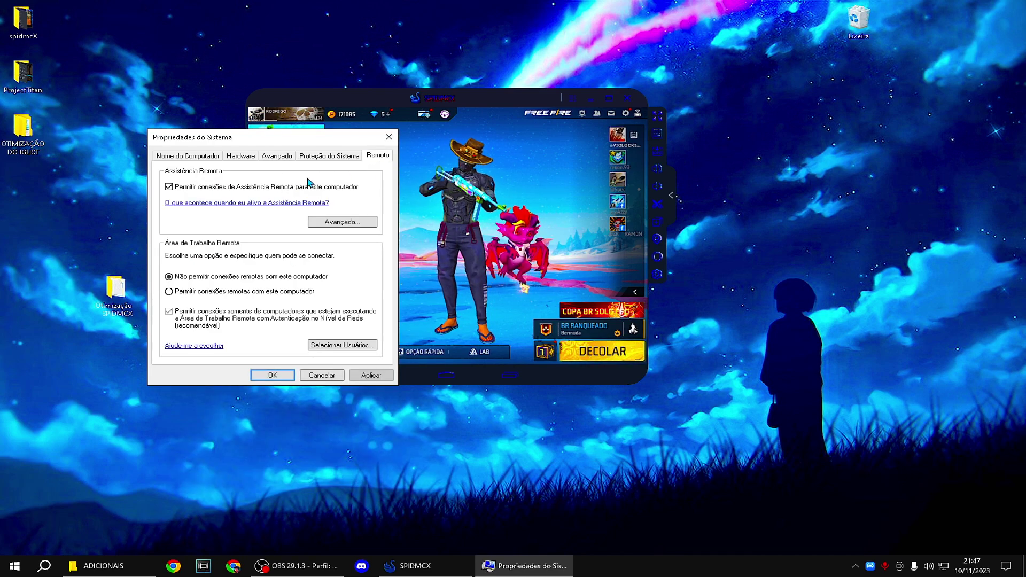
{"action": "left_click", "coordinate": [261, 189]}
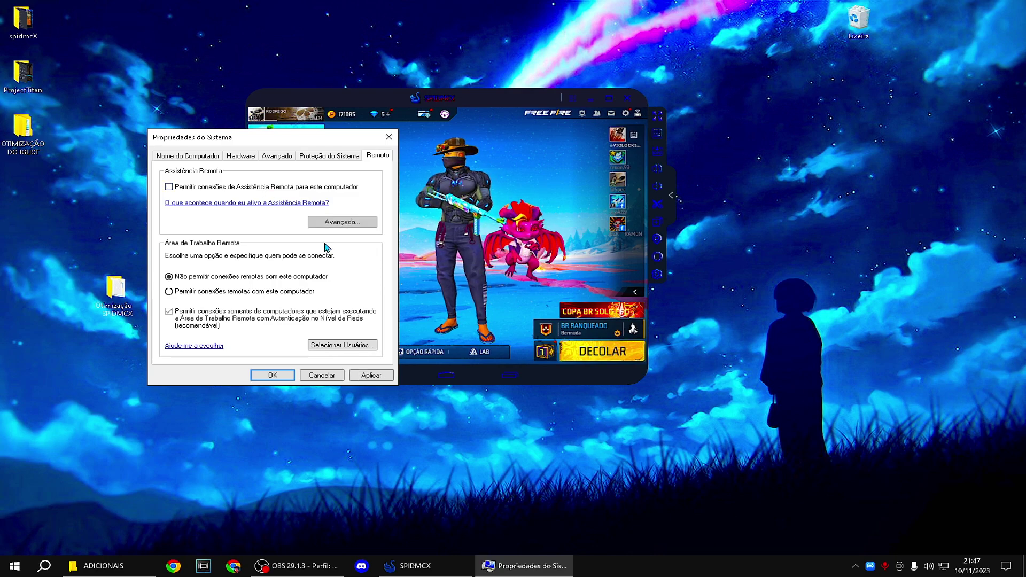
{"action": "left_click", "coordinate": [371, 375]}
{"action": "left_click", "coordinate": [273, 375]}
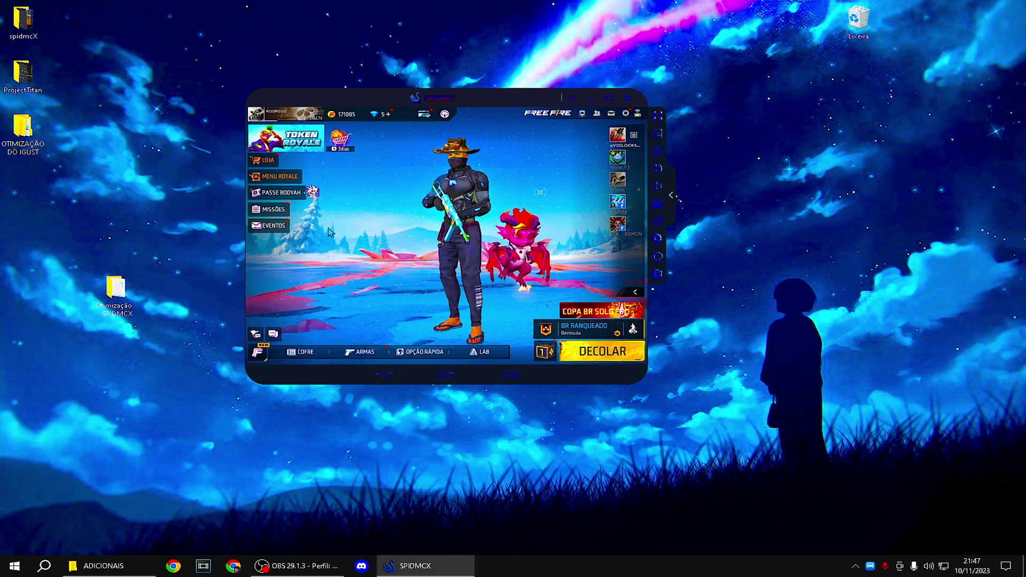